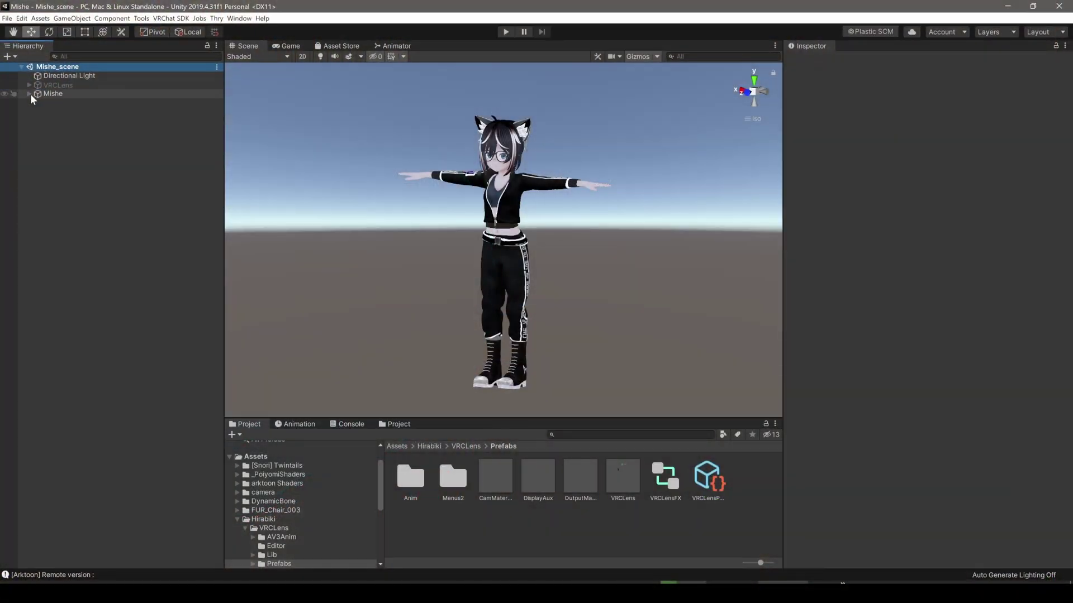
Expand the Mishe avatar and its VRCLens object in the Unity Hierarchy
click(29, 94)
click(37, 156)
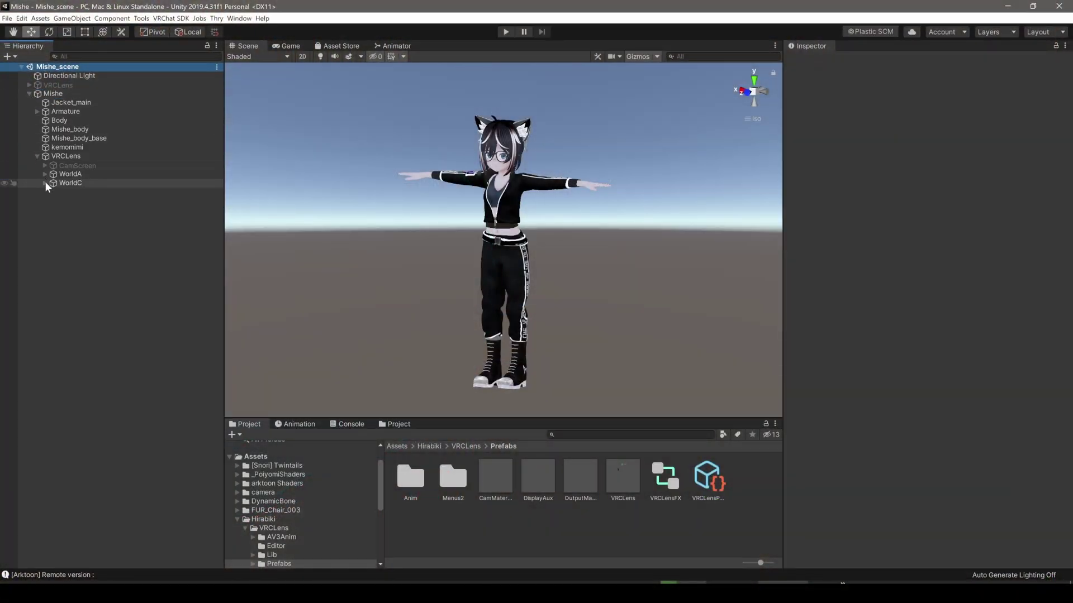
Set the RotTarget weight to 0.03 on LensRotateC and DroneRotateC under WorldC > RotateA
click(44, 183)
click(53, 228)
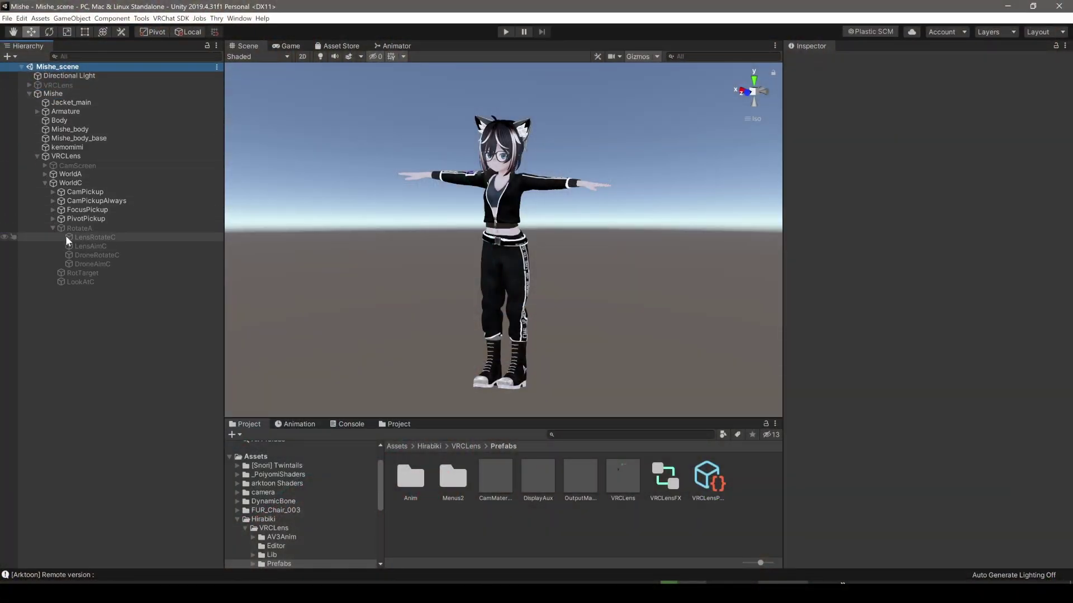
click(81, 236)
click(1051, 226)
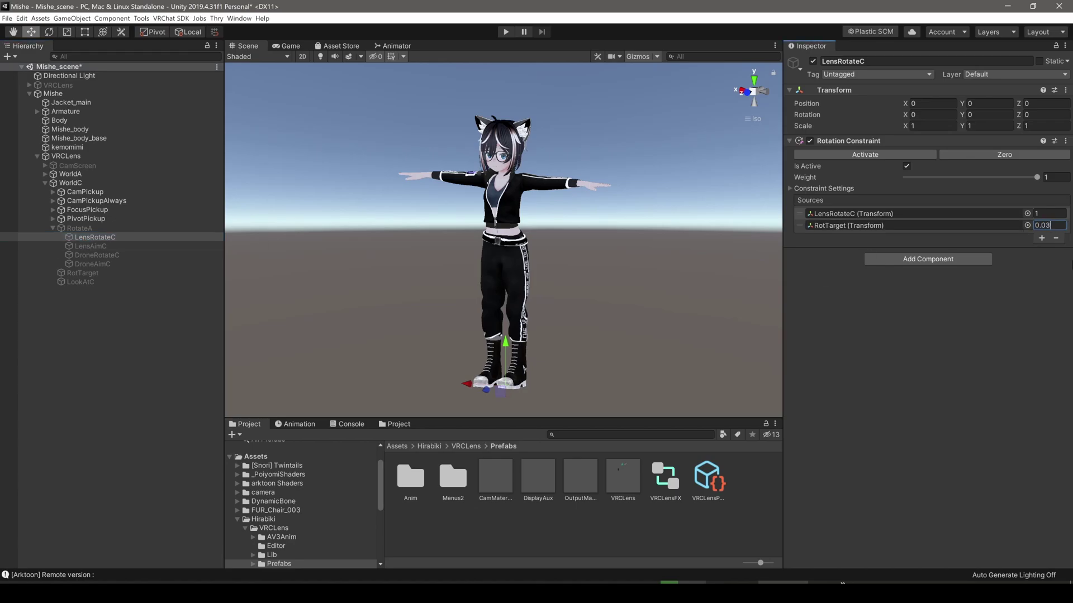
click(100, 256)
click(1049, 226)
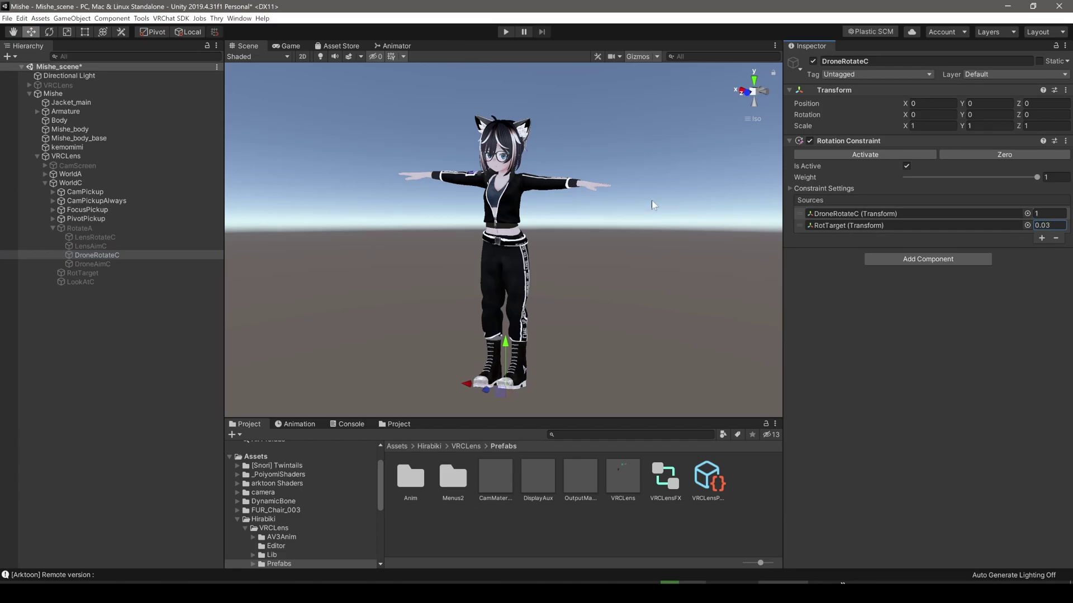
click(58, 67)
alt+click(37, 157)
Expand CamPickup > CamBase > CamObject > DroneC and set DroneBase's Parent Constraint weight to 0.97
click(37, 156)
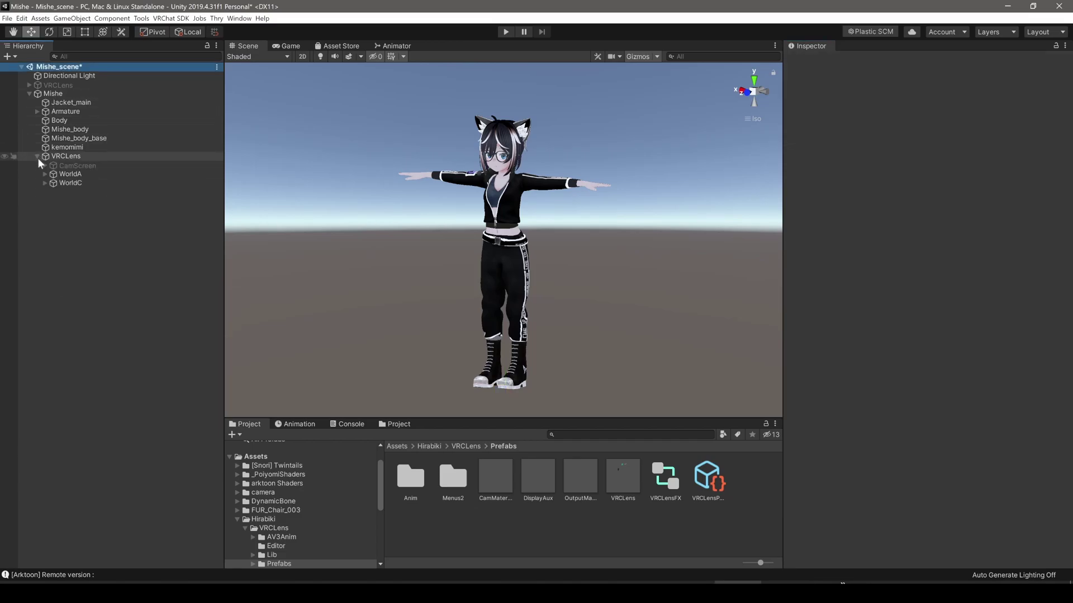
click(45, 183)
click(53, 192)
click(61, 201)
click(68, 209)
click(77, 236)
click(84, 245)
click(112, 255)
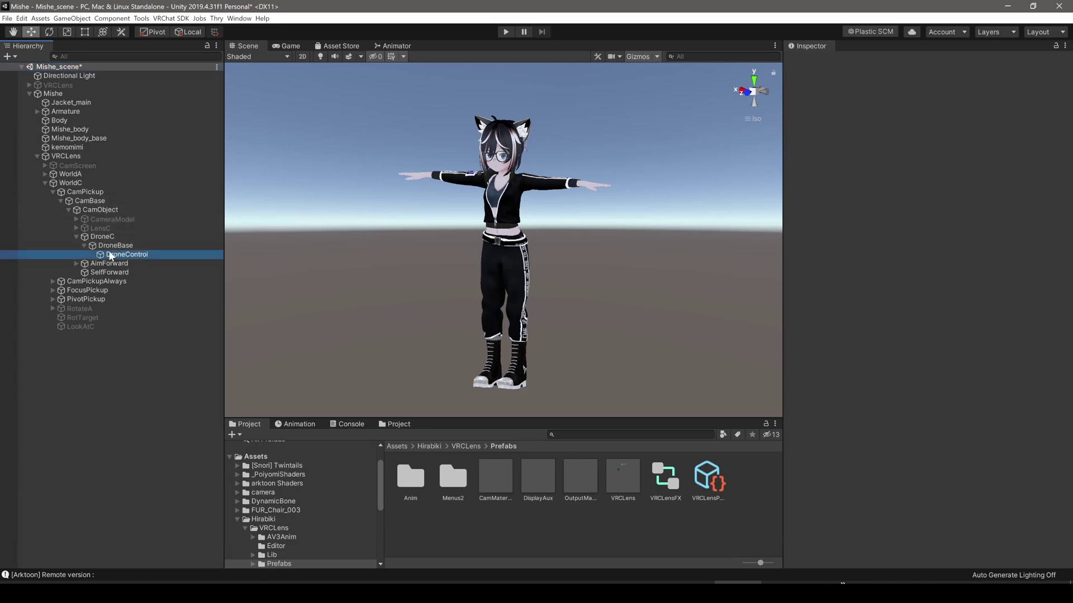
click(98, 247)
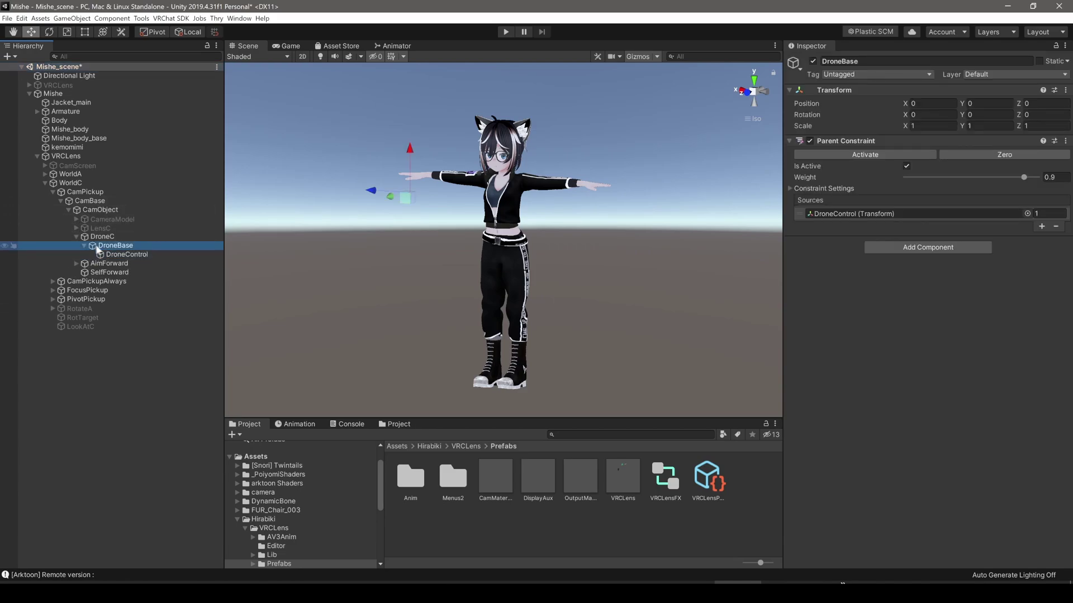
click(1055, 177)
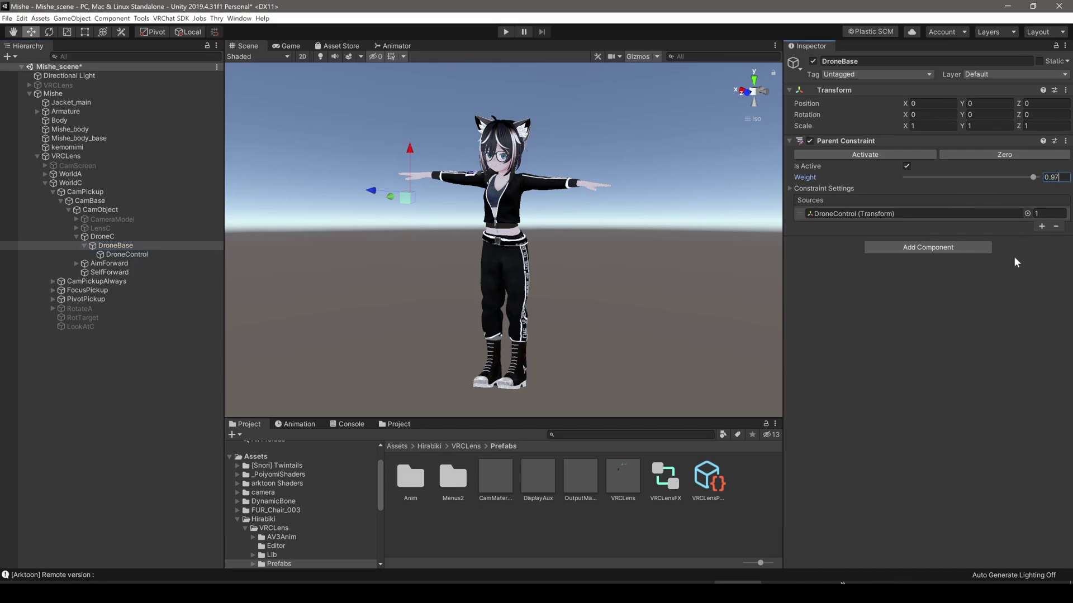
Add a third source to CamObject's Parent Constraint and assign CamObject to it
click(103, 211)
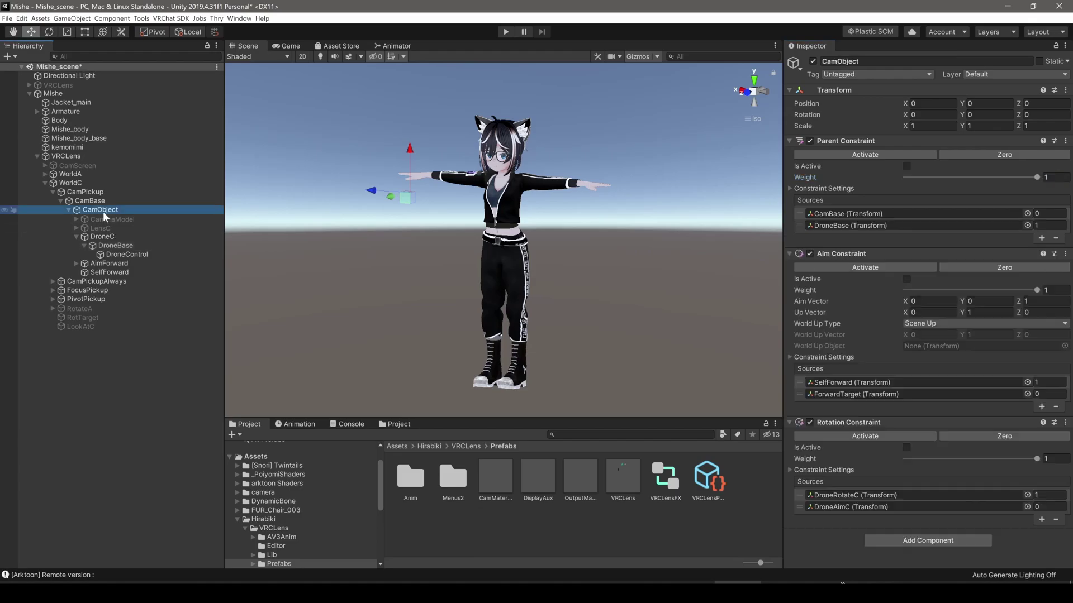
click(1041, 240)
drag(106, 212, 857, 239)
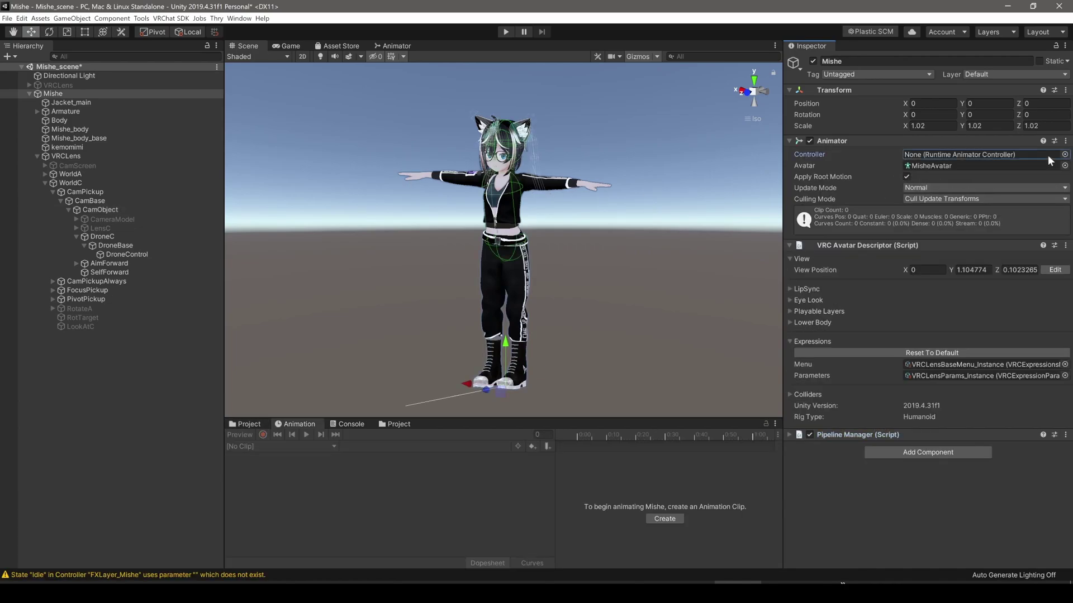
Load FXLayer_Mishe as the avatar's controller and key DropEnable's DroneBase weight to 0.1
click(1064, 154)
click(330, 137)
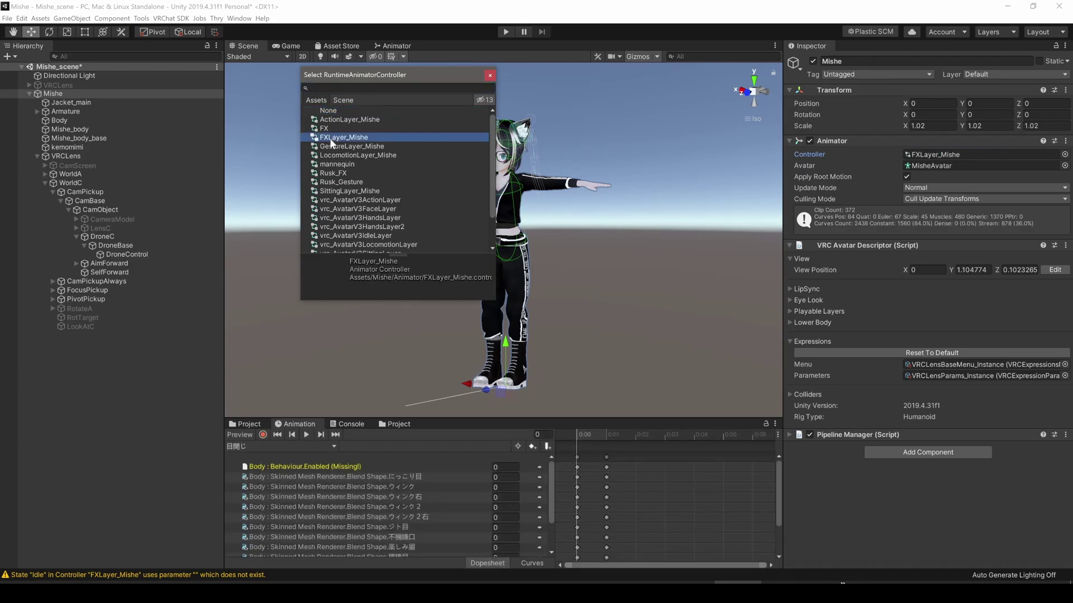
double_click(331, 139)
click(275, 446)
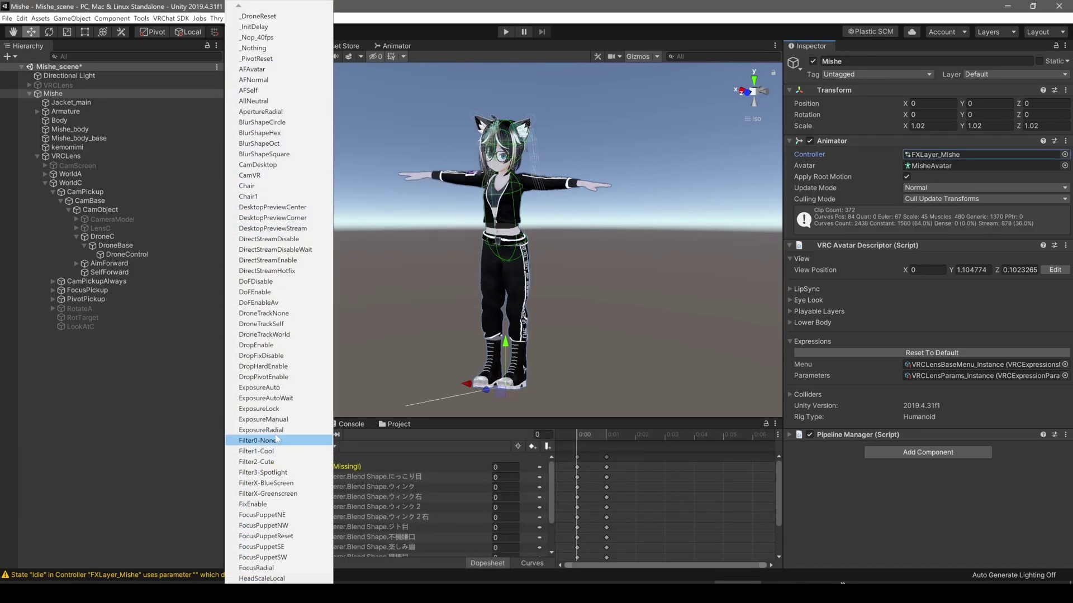
click(273, 345)
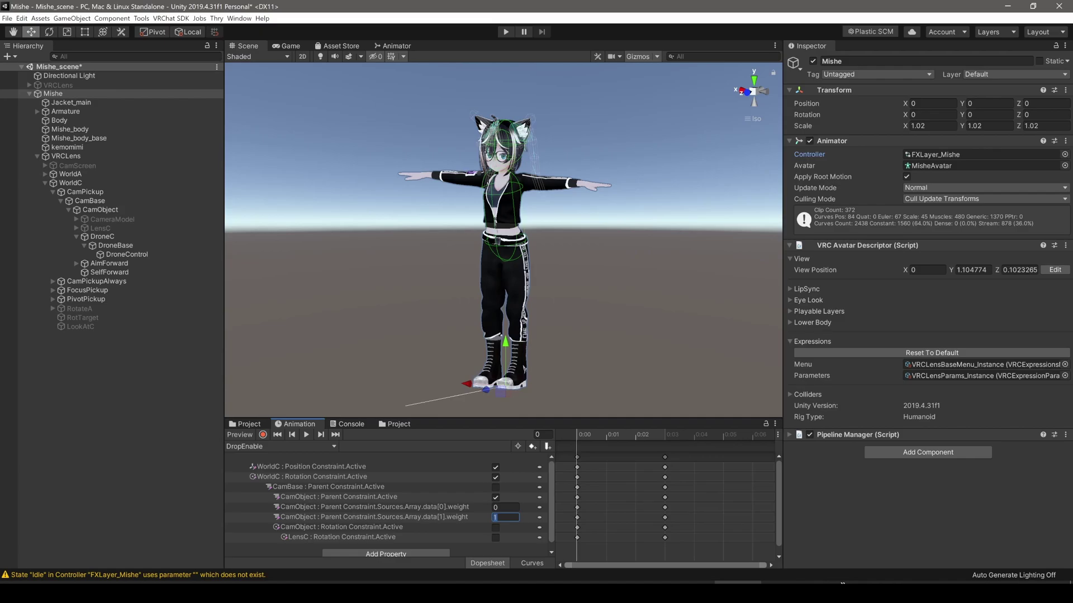
click(663, 434)
text(0.1)
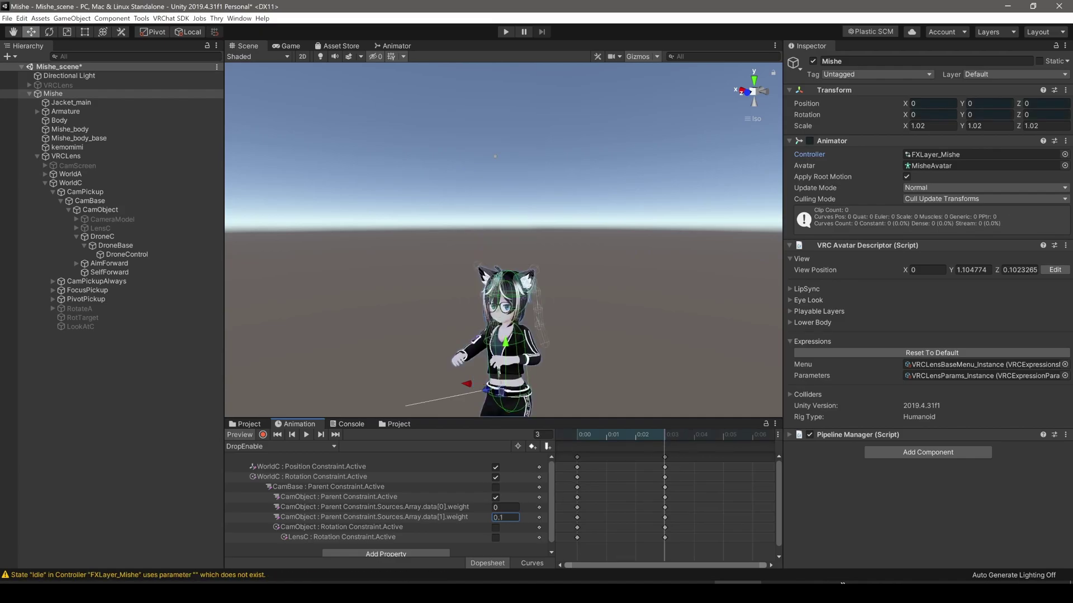
click(577, 433)
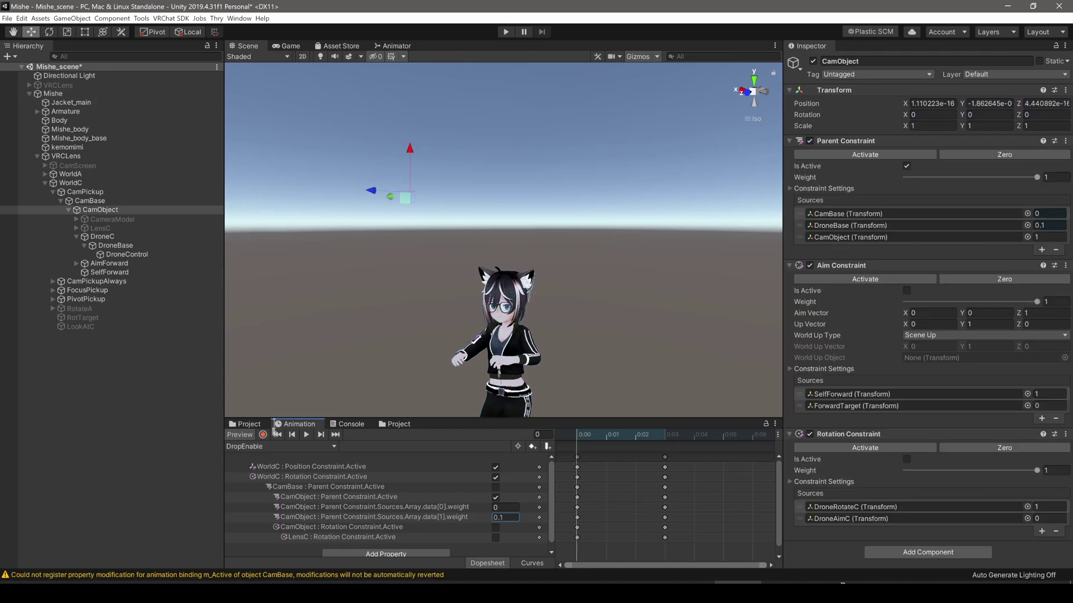
Edit the DroneBase weight keys in the DropHardEnable clip at frames 0 and 3
click(265, 446)
click(263, 367)
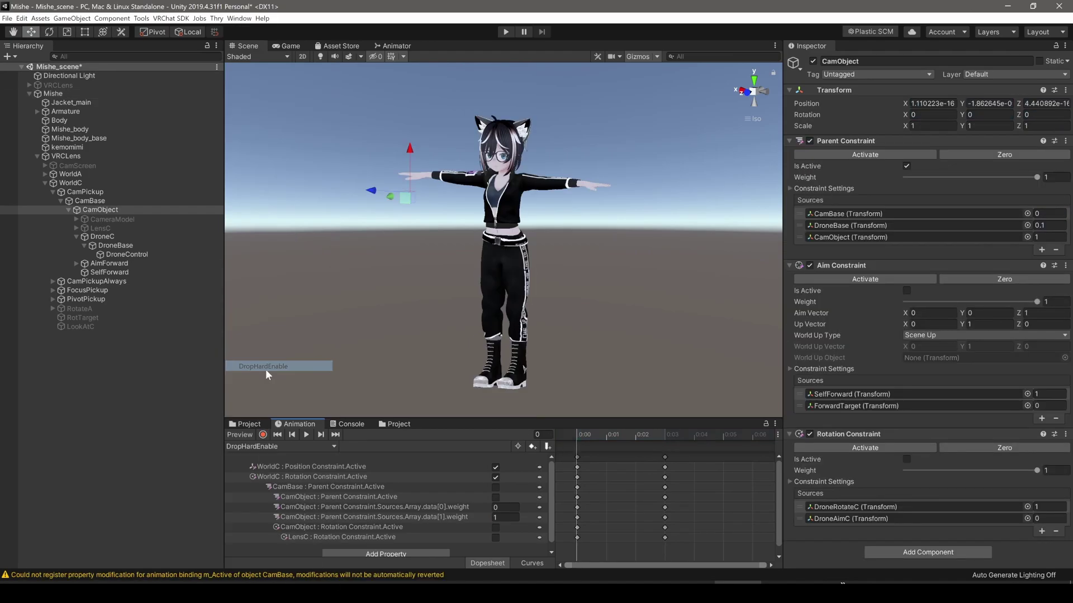
text(0.)
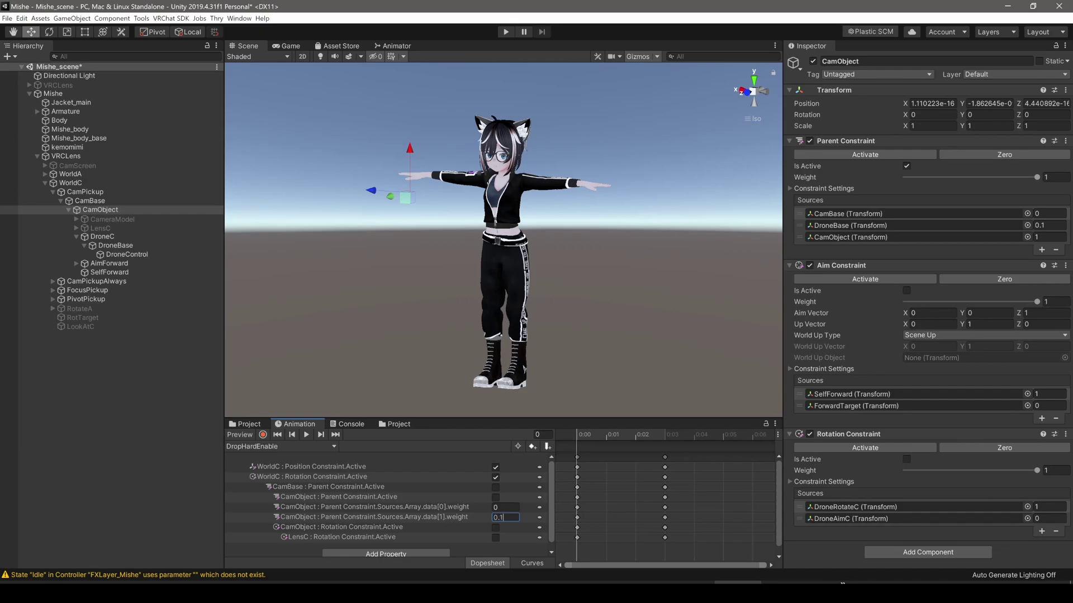
click(664, 447)
text(0)
click(580, 434)
Stop the animation preview and set the Mishe avatar's Animator controller back to None
click(244, 436)
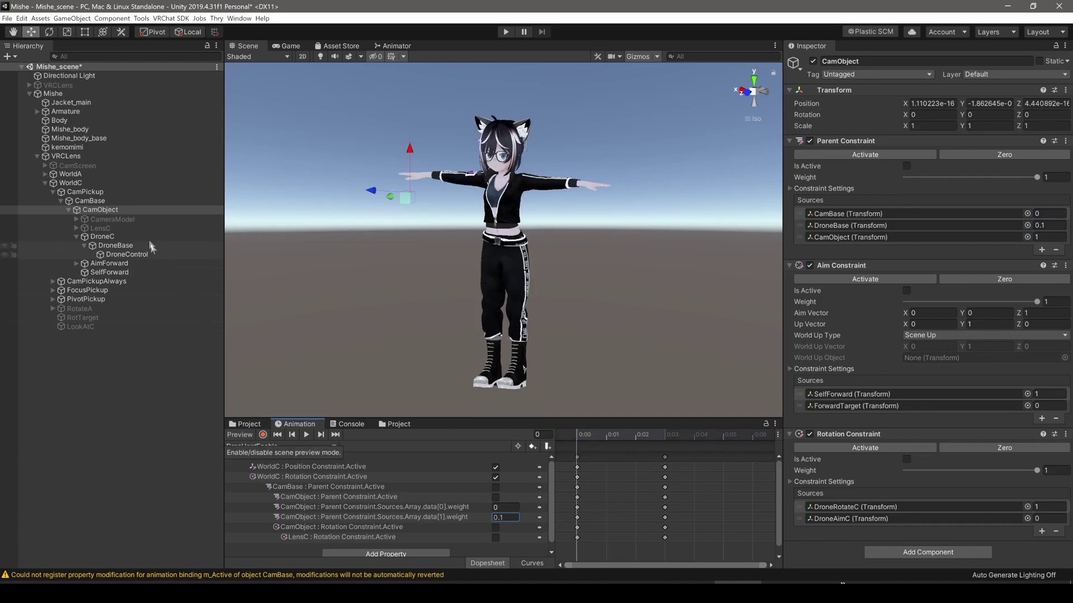
click(79, 94)
click(1064, 154)
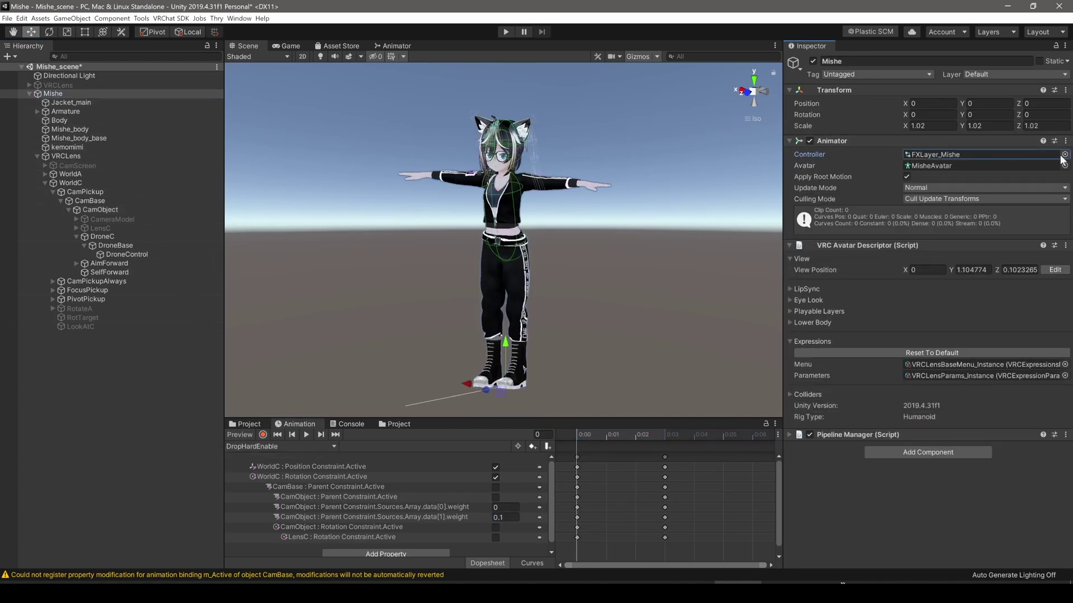
click(342, 111)
double_click(401, 112)
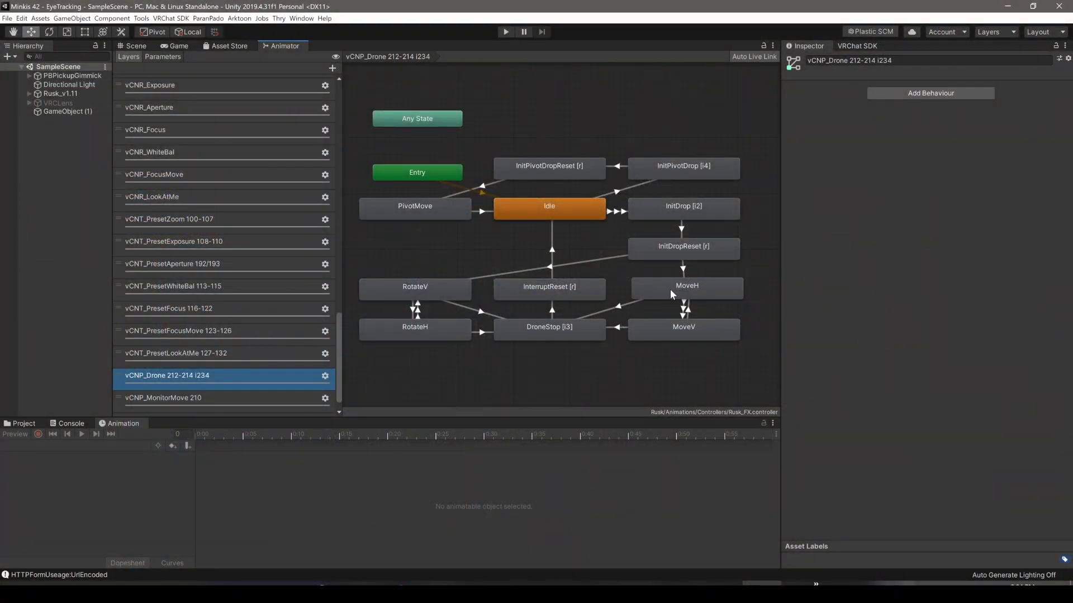
Set the MoveH→MoveV GestureRightWeight Greater threshold to 99, then preview MoveH with negative DroneV
click(669, 289)
click(682, 318)
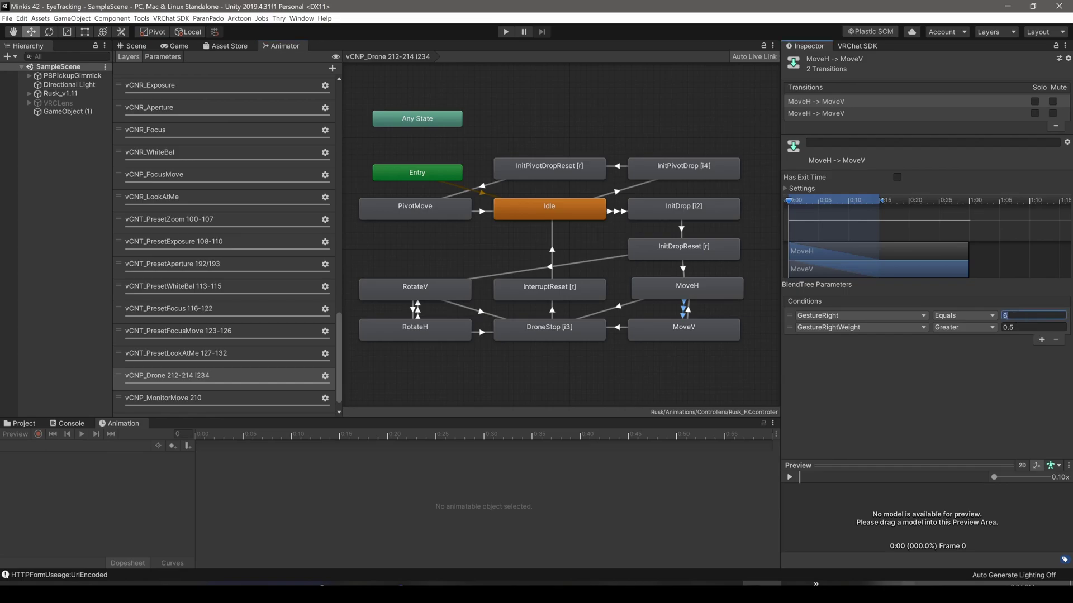
text(99)
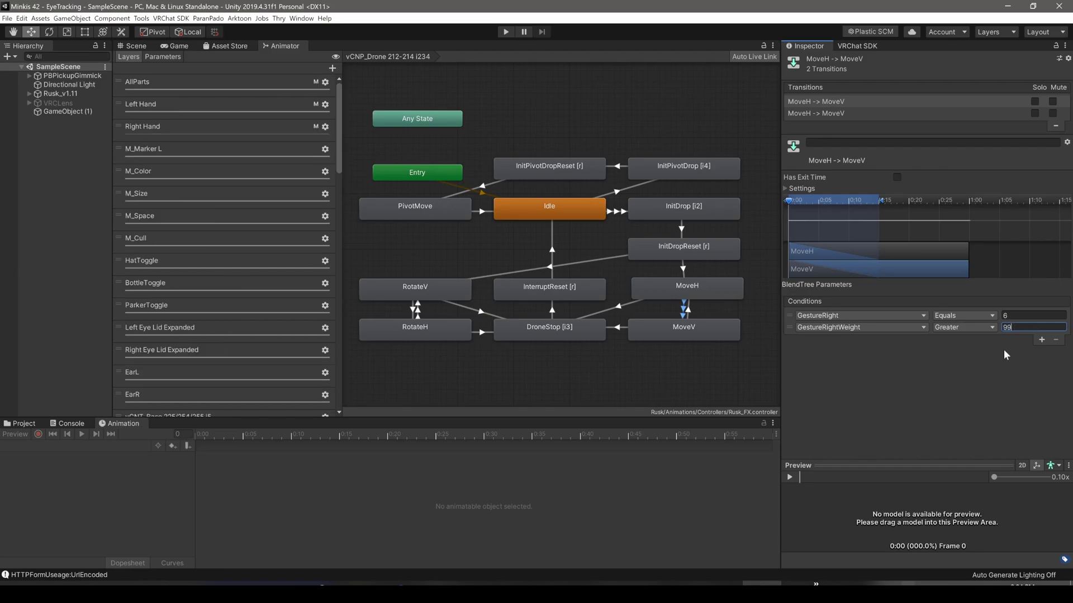
double_click(677, 293)
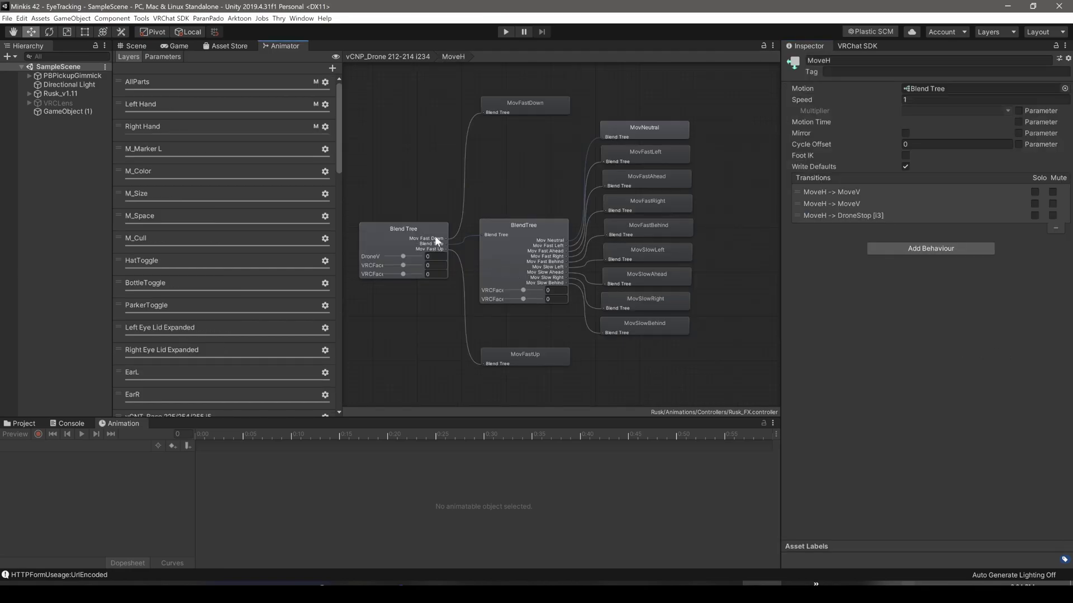
mouse_move(402, 258)
mouse_down()
mouse_move(412, 267)
mouse_move(392, 274)
mouse_move(398, 267)
mouse_up()
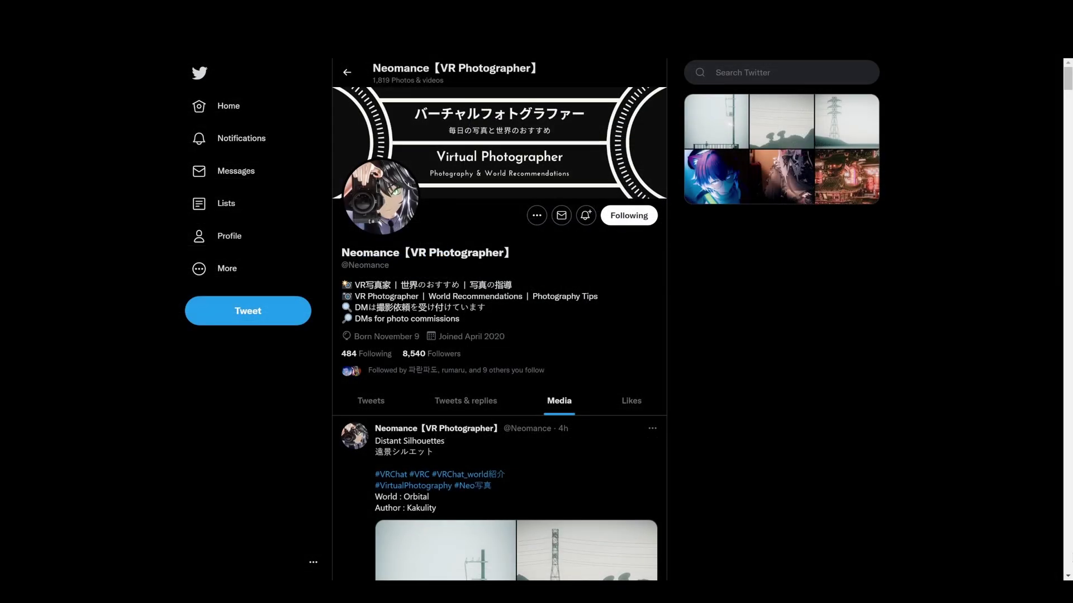
Step the recording frame by frame past 00:00:46 to spot repeated frozen frames
scroll(1068, 549, down, 20)
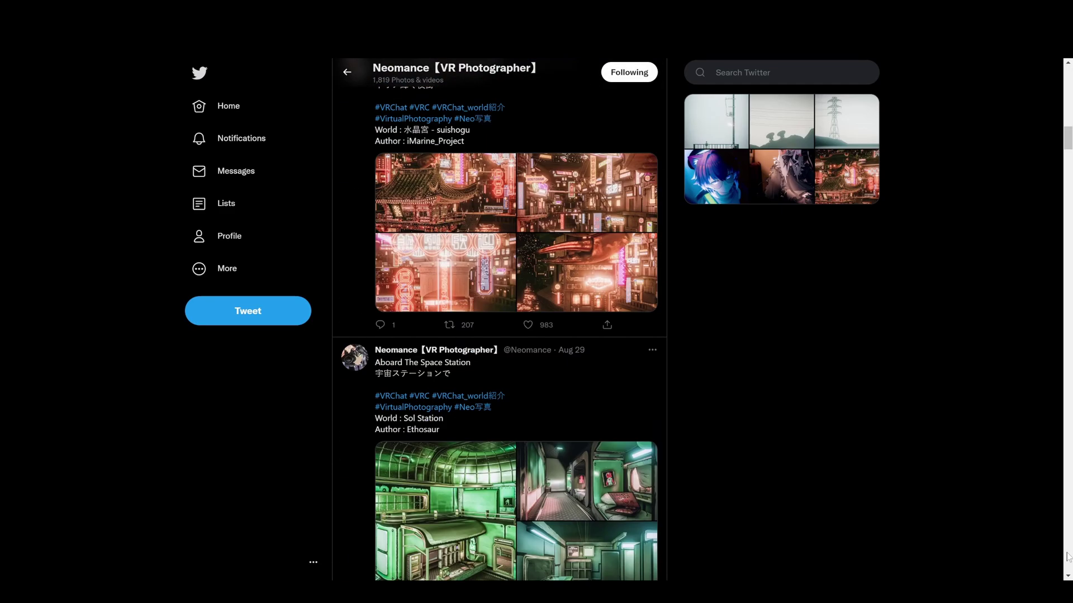
scroll(1068, 557, down, 20)
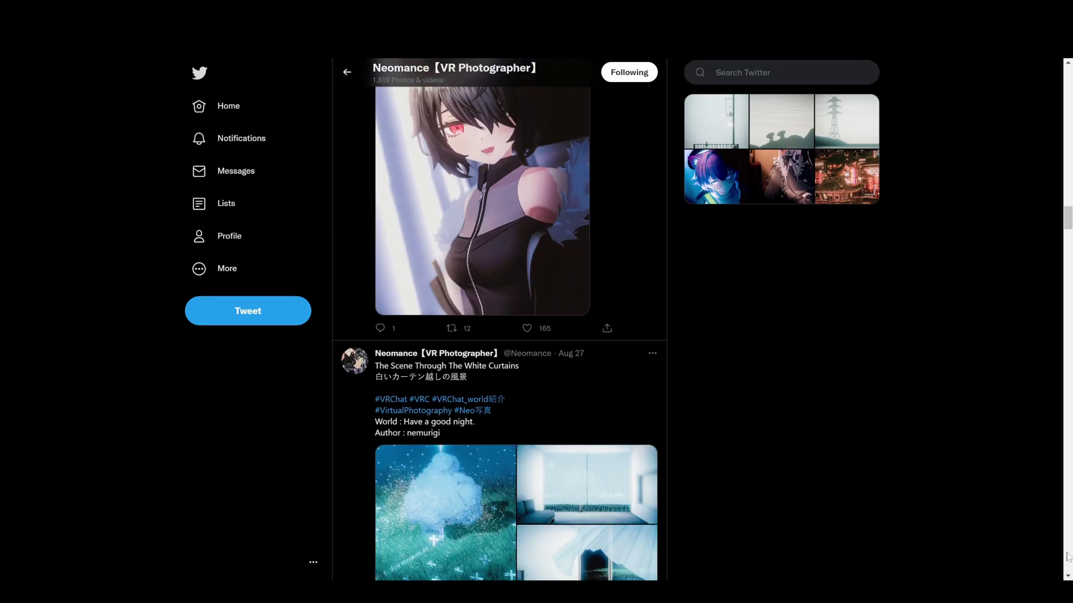
scroll(1068, 557, down, 20)
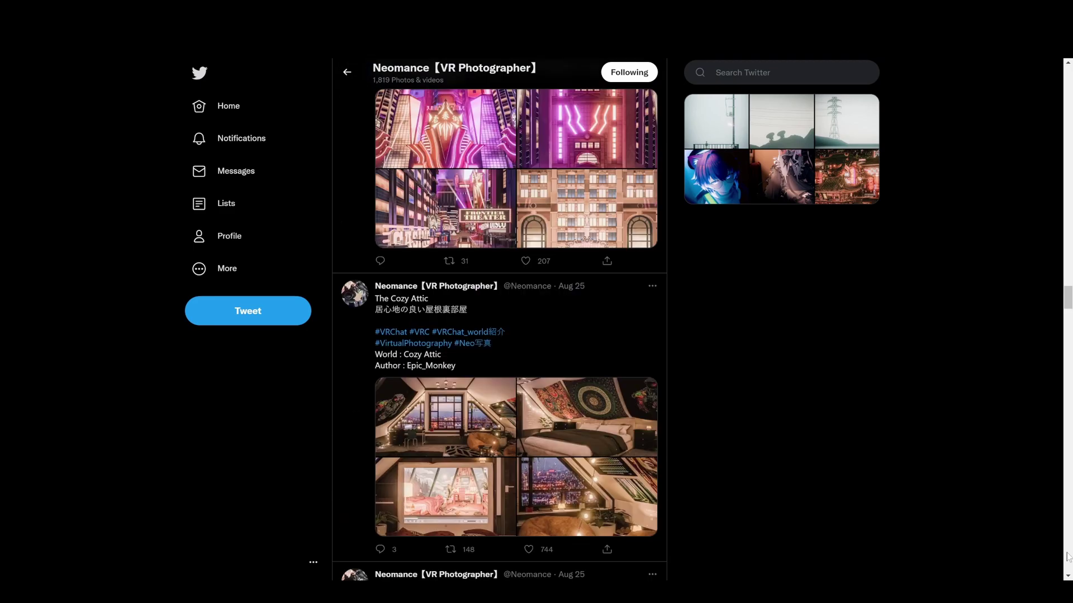
scroll(1068, 557, down, 15)
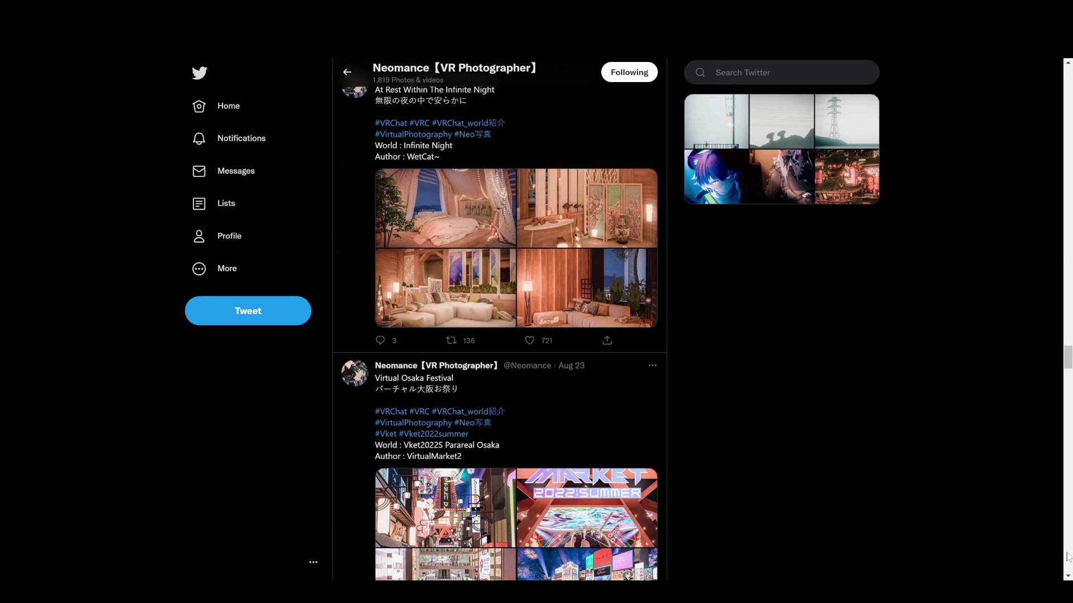
scroll(1068, 557, down, 15)
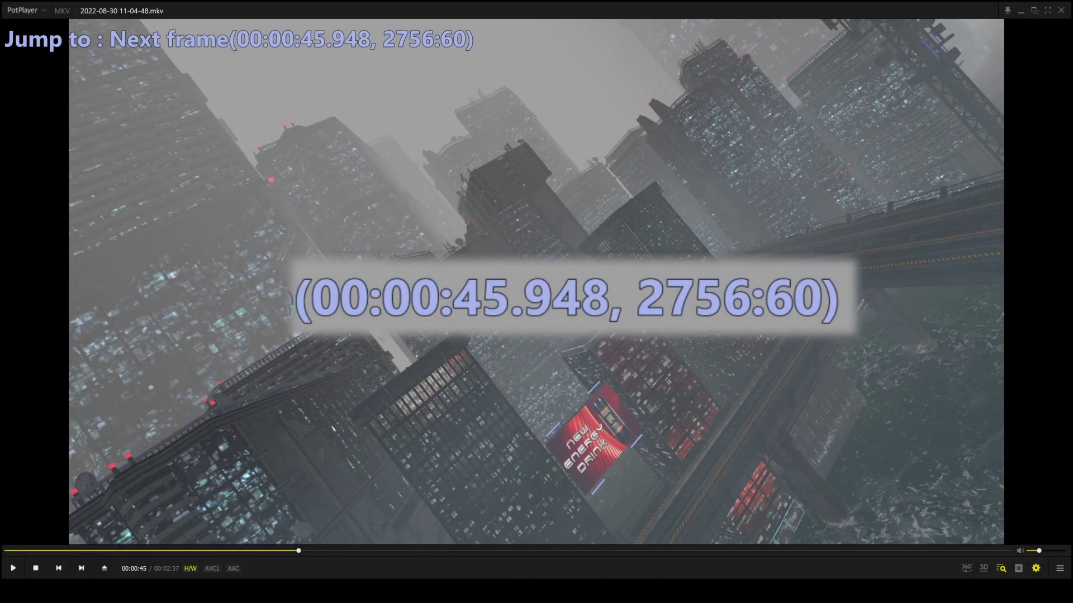
key(f)
key(f)
key(f)
key(f)
key(f)
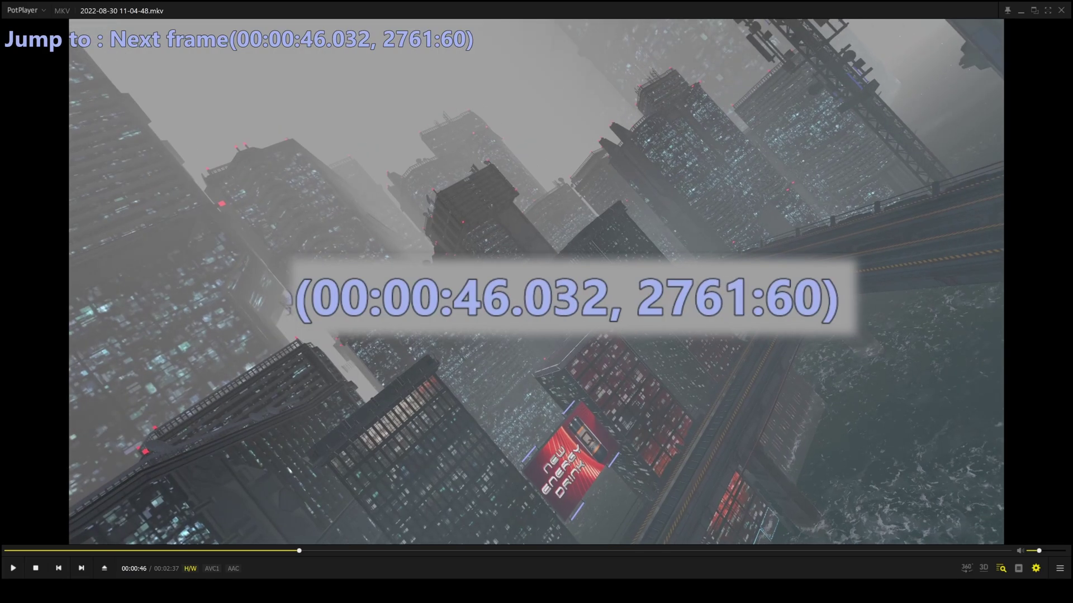
key(f)
key(f)
key(f)
key(f)
key(f)
key(f)
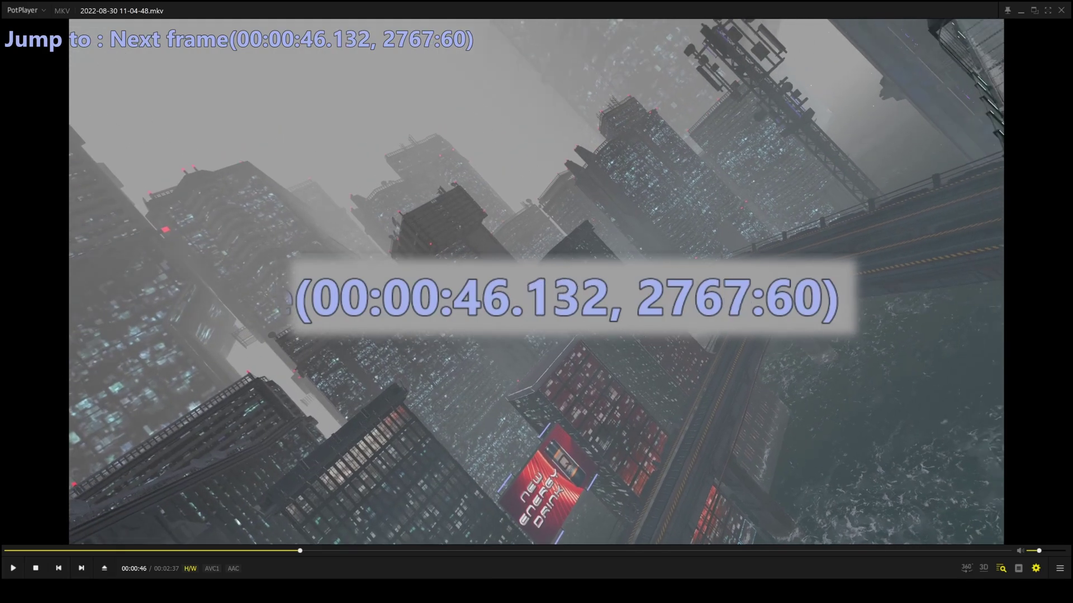
key(f)
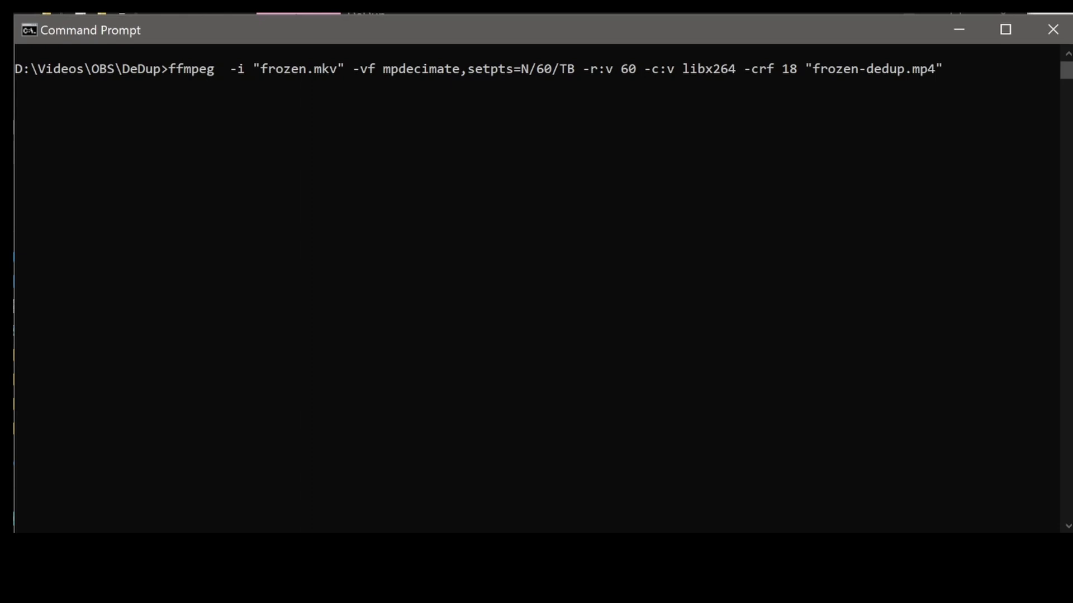
Run the ffmpeg mpdecimate,setpts=N/60/TB command to produce frozen-dedup.mp4
key(Return)
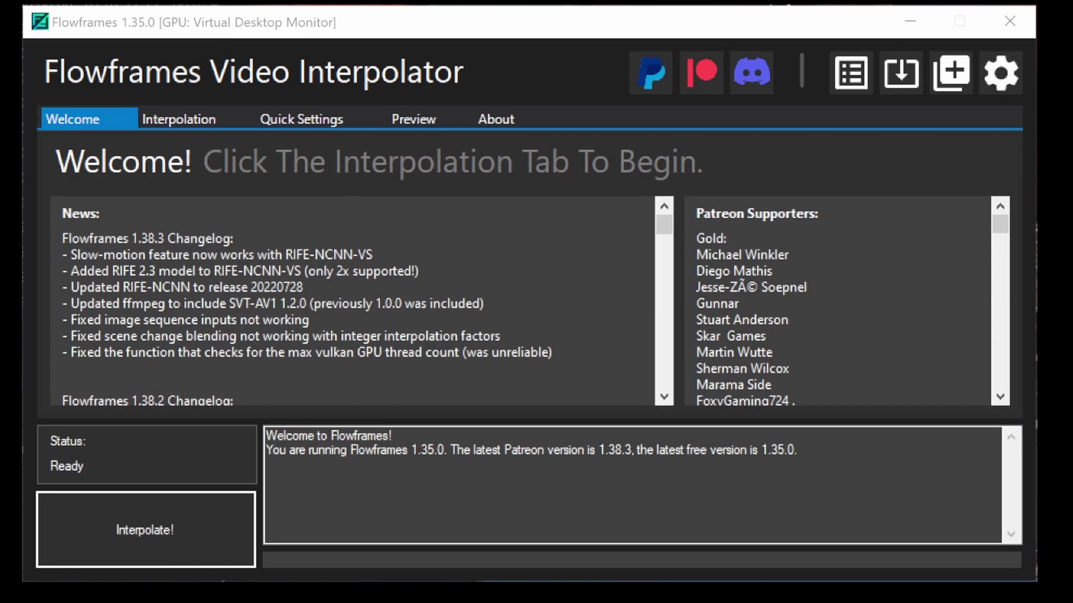
Load frozen-dedup.mp4 into Flowframes at x8 and check the tmix output arguments in Developer Options
drag(467, 450, 391, 303)
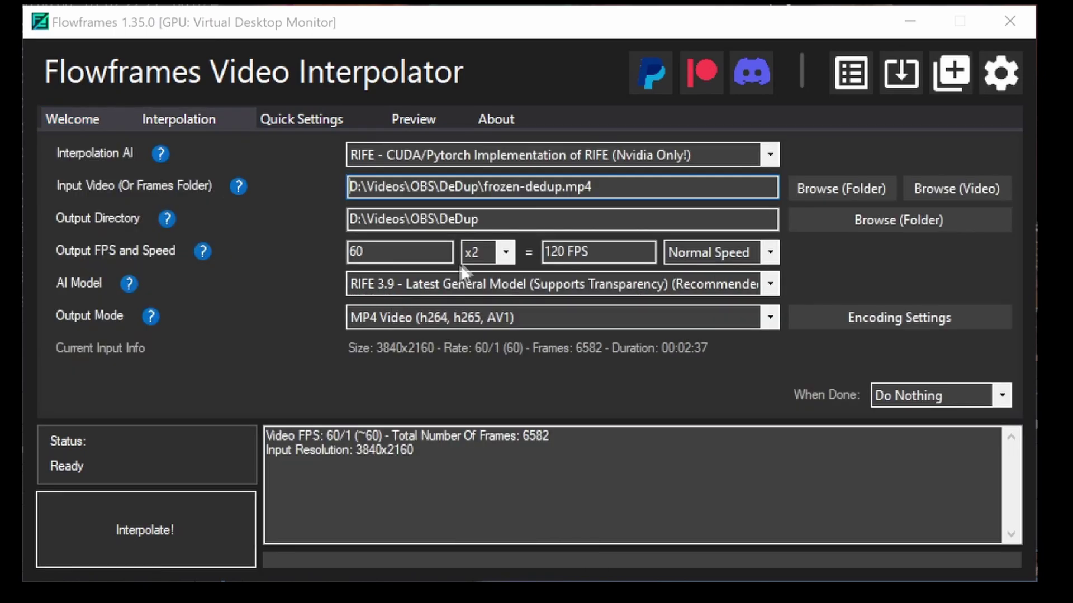
click(504, 254)
click(485, 371)
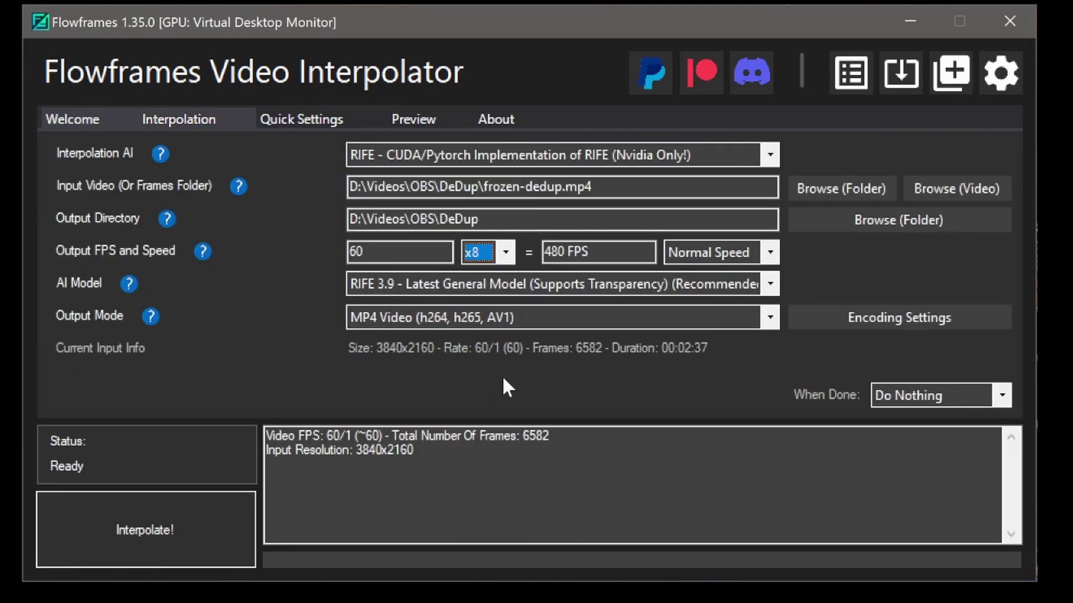
click(1003, 77)
click(84, 256)
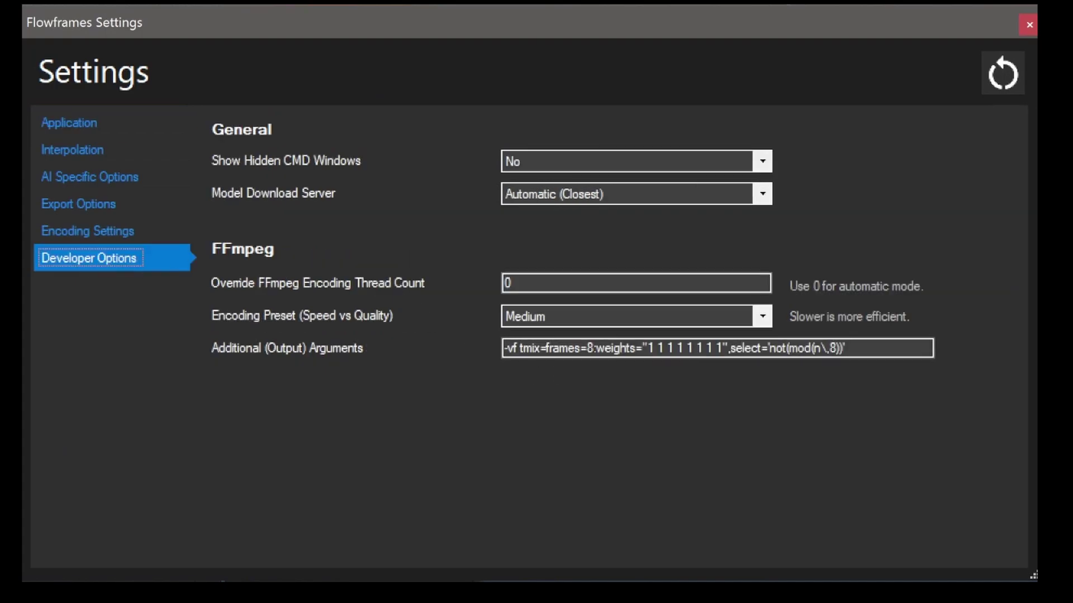
drag(654, 348, 716, 348)
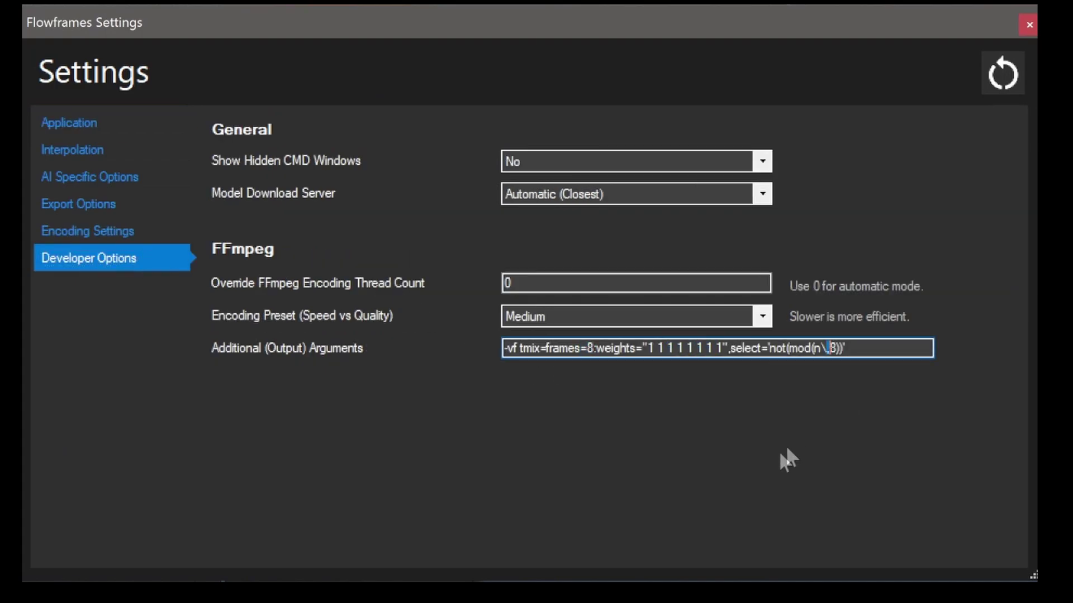
click(1029, 25)
Keep de-duplication disabled in Quick Settings and start the interpolation
click(309, 125)
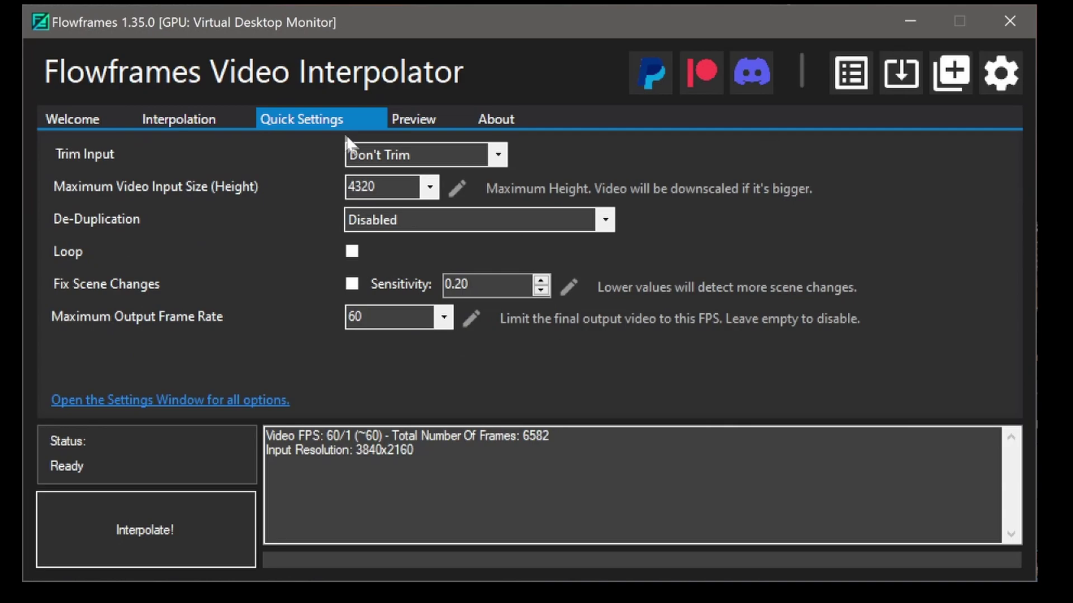
click(403, 226)
click(398, 234)
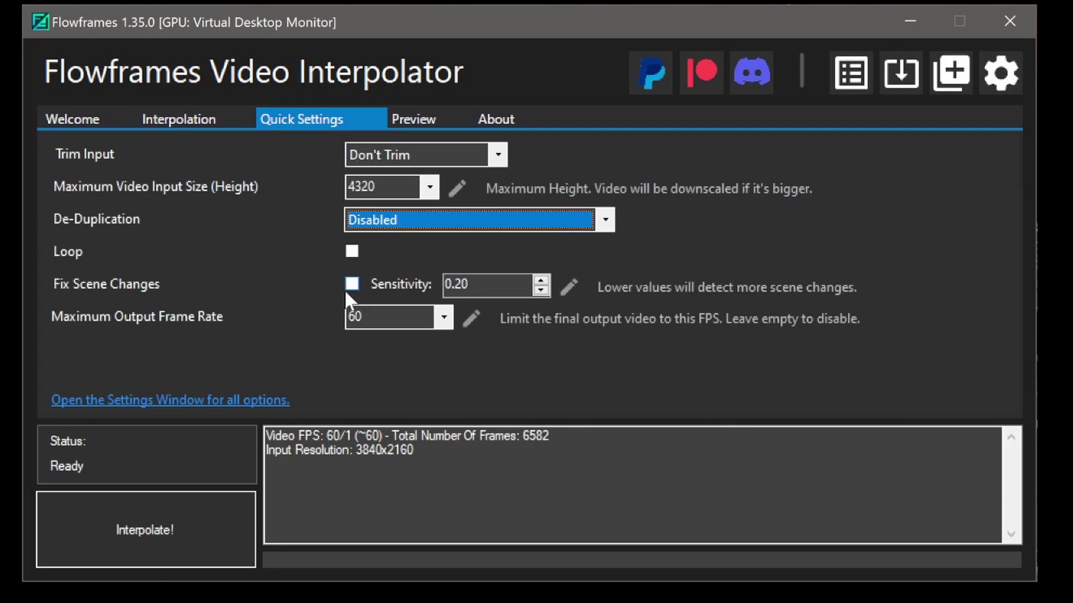
click(158, 525)
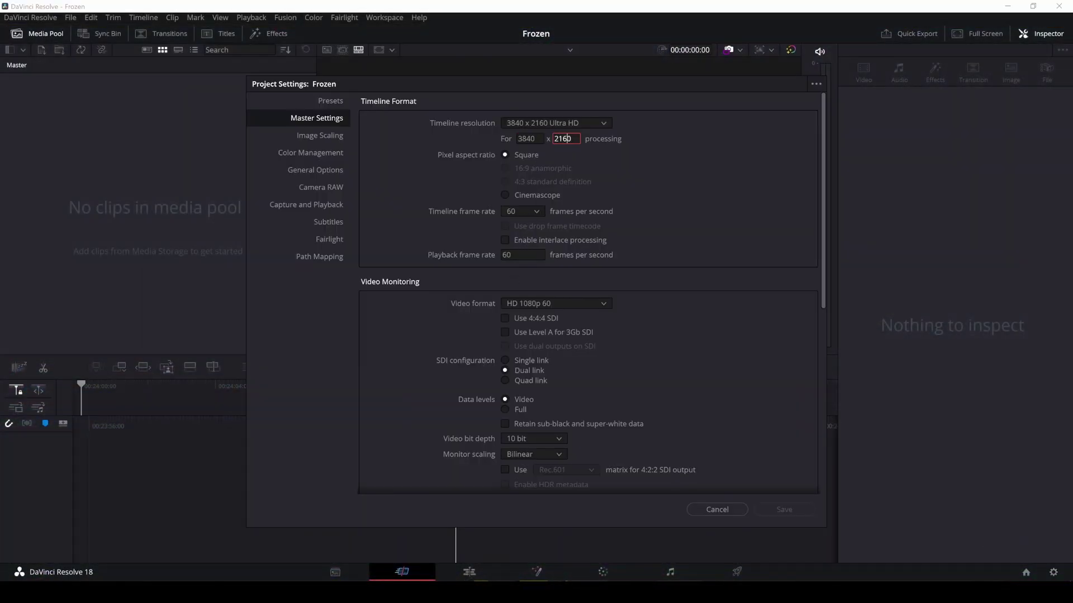
Set the project frame rate, import frozen-dedup.mp4 and place it on a new timeline
click(523, 211)
key(Escape)
click(717, 510)
drag(559, 550, 168, 184)
drag(44, 96, 224, 503)
click(154, 385)
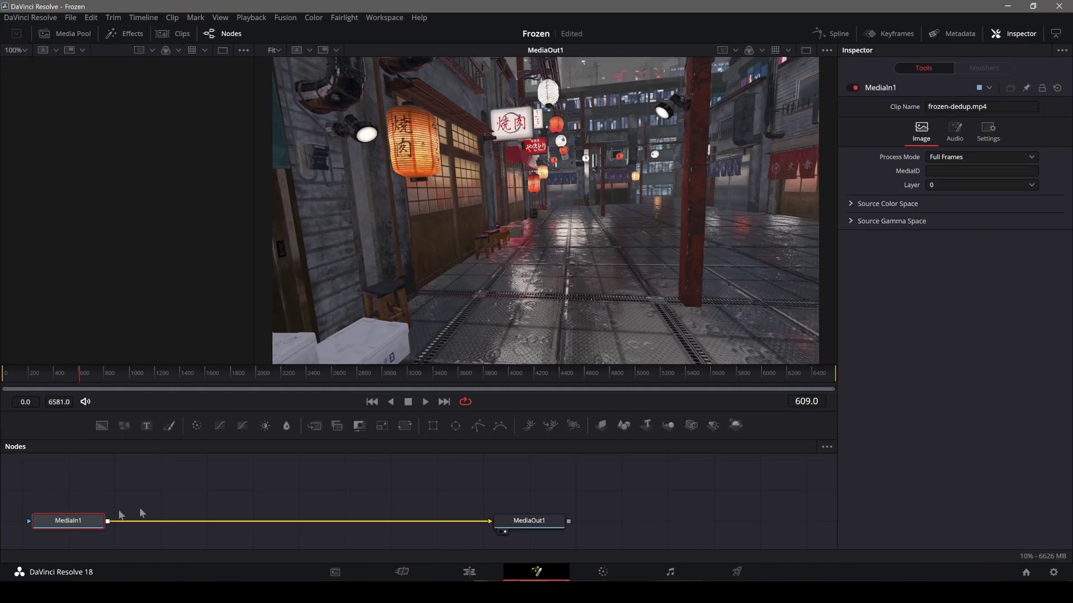
In Fusion, add a Sharpen node after MediaIn1 with its blend lowered to 0.118
click(55, 505)
key(ctrl+space)
text(sharp)
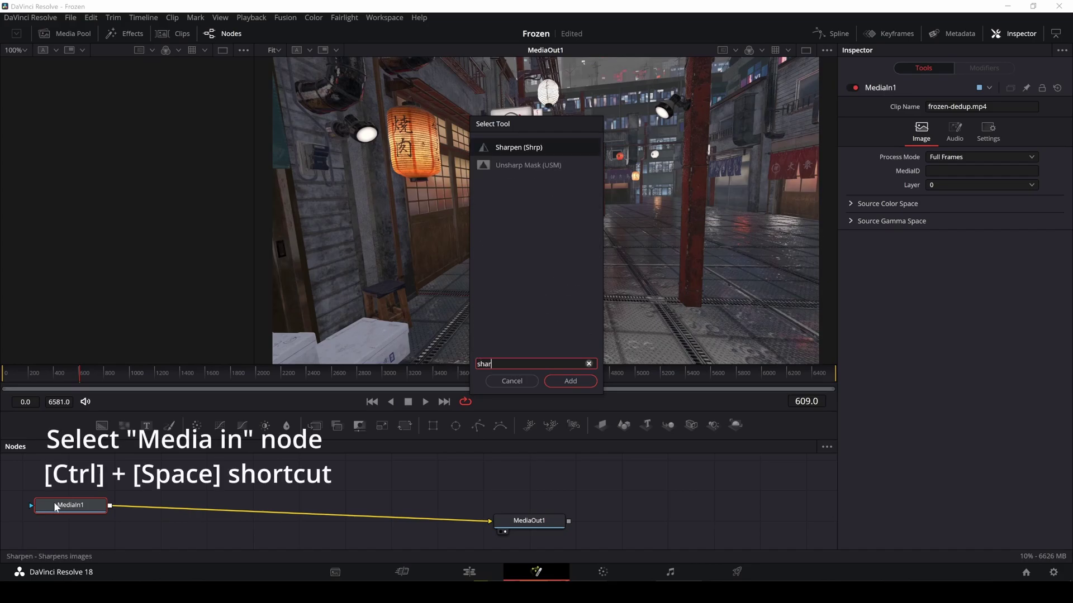
key(Return)
drag(998, 192, 936, 185)
Add a Glow node after Sharpen1 with spread 0.441, gain 0.331 and gamma 3.0
drag(194, 511, 196, 506)
key(ctrl+space)
text(glow)
key(Return)
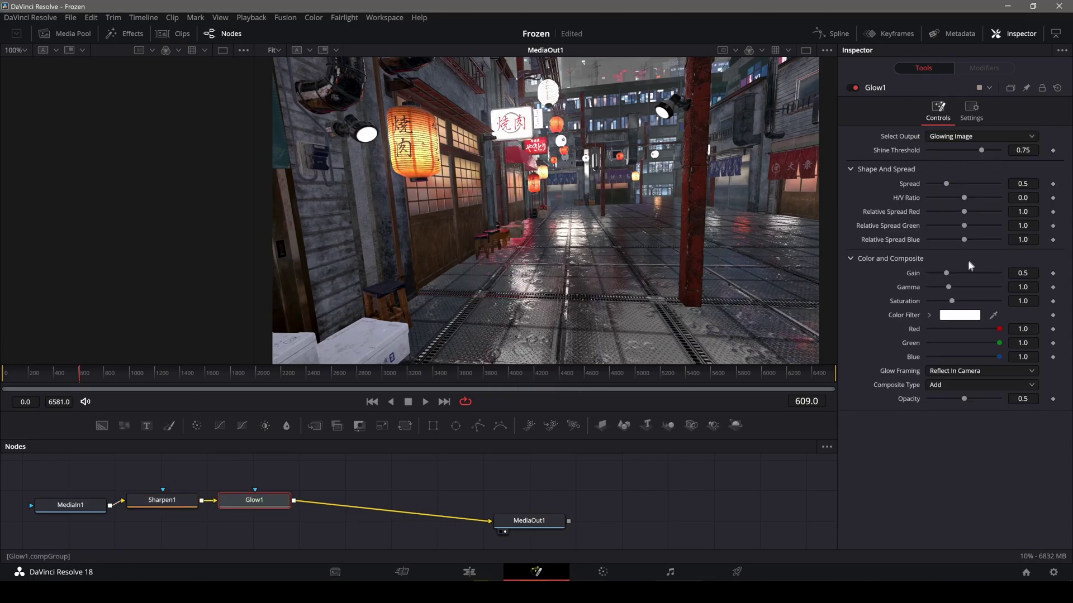
drag(948, 273, 953, 269)
drag(945, 183, 950, 186)
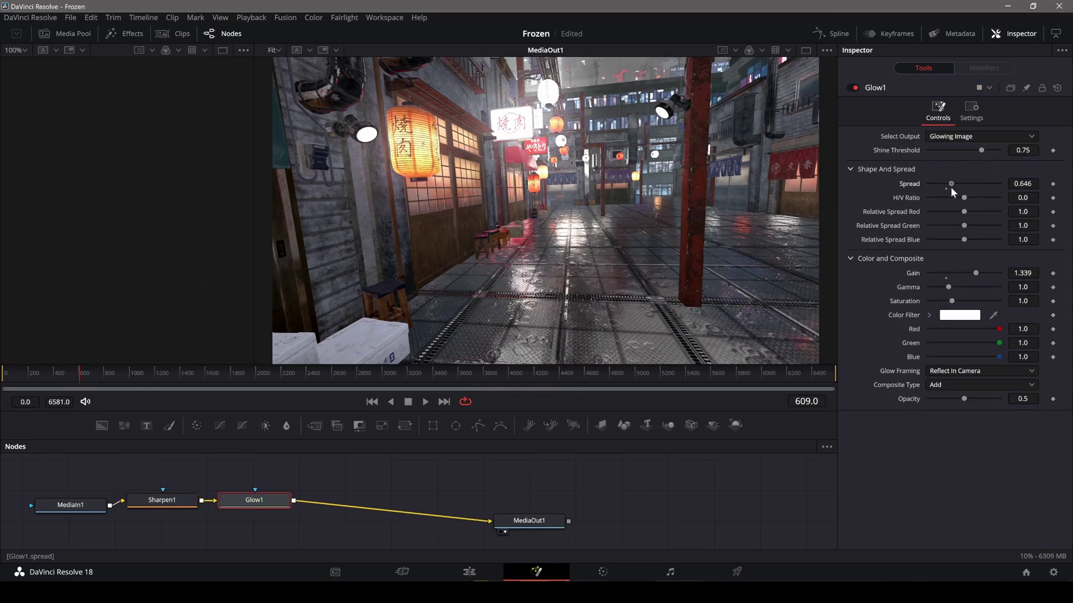
drag(948, 287, 932, 272)
drag(948, 184, 944, 182)
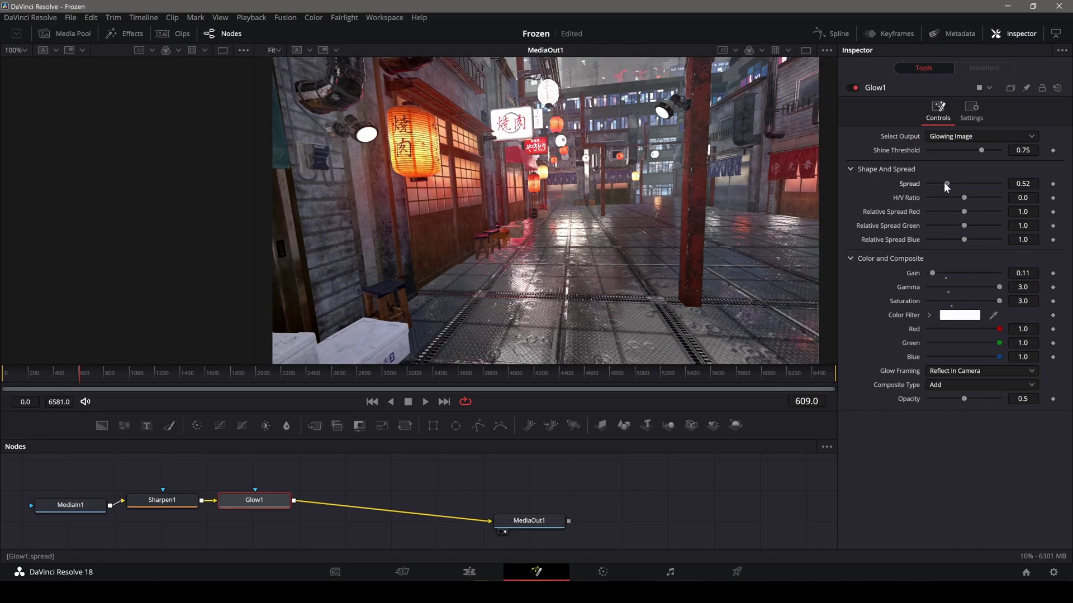
drag(934, 271, 943, 274)
Insert a Prism Blur node after Glow1 and enter an aberration distance of 0.015
key(shift+space)
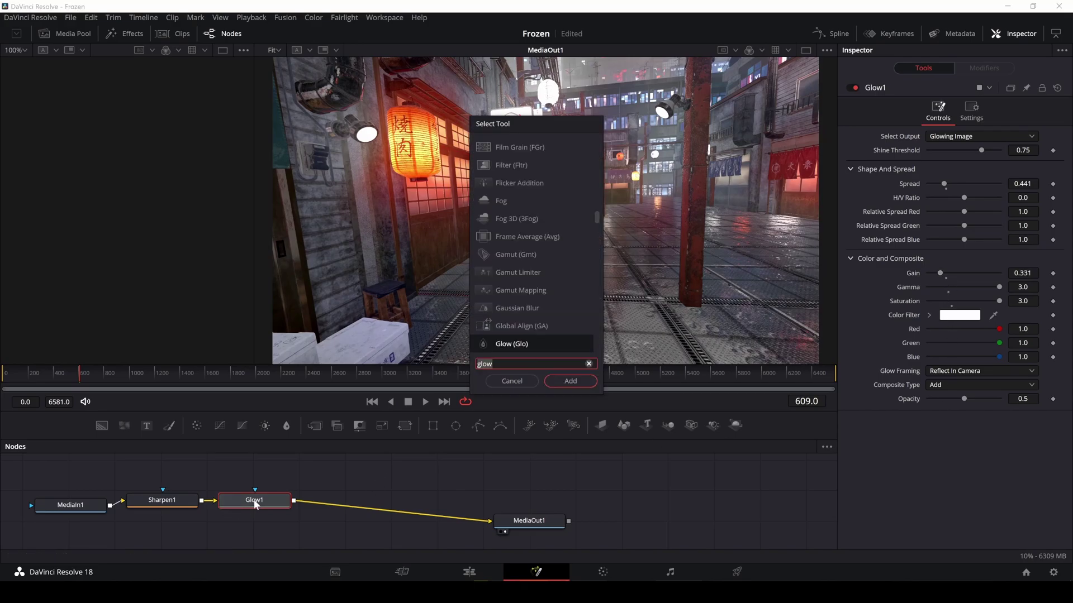
text(prism)
key(Return)
click(1023, 164)
text(0.015)
key(Return)
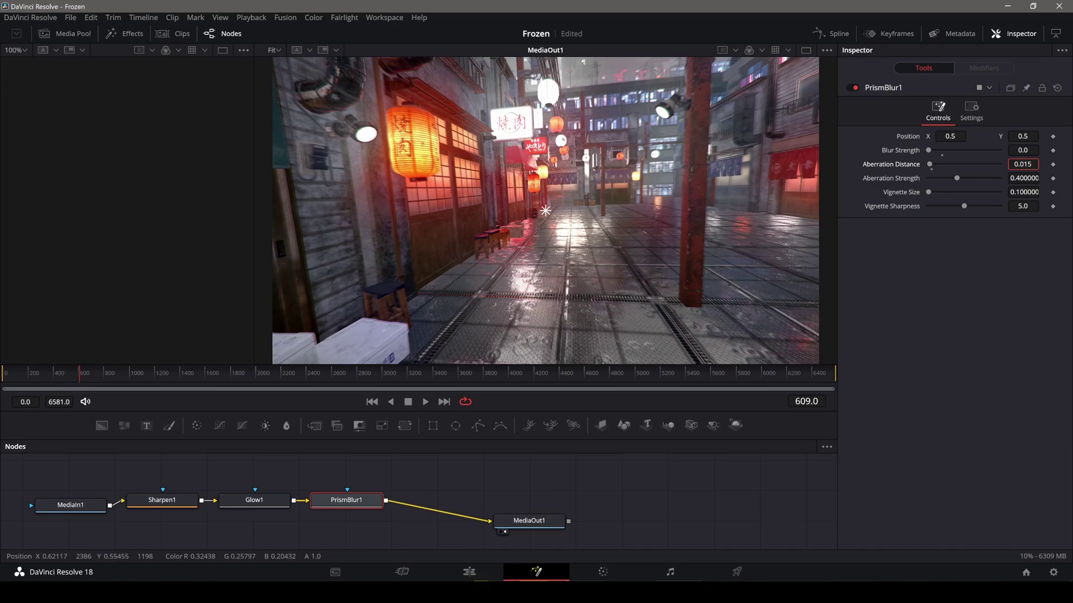
Raise the prism aberration strength to 0.693 and set vignette sharpness to 2.52
drag(956, 177, 1018, 179)
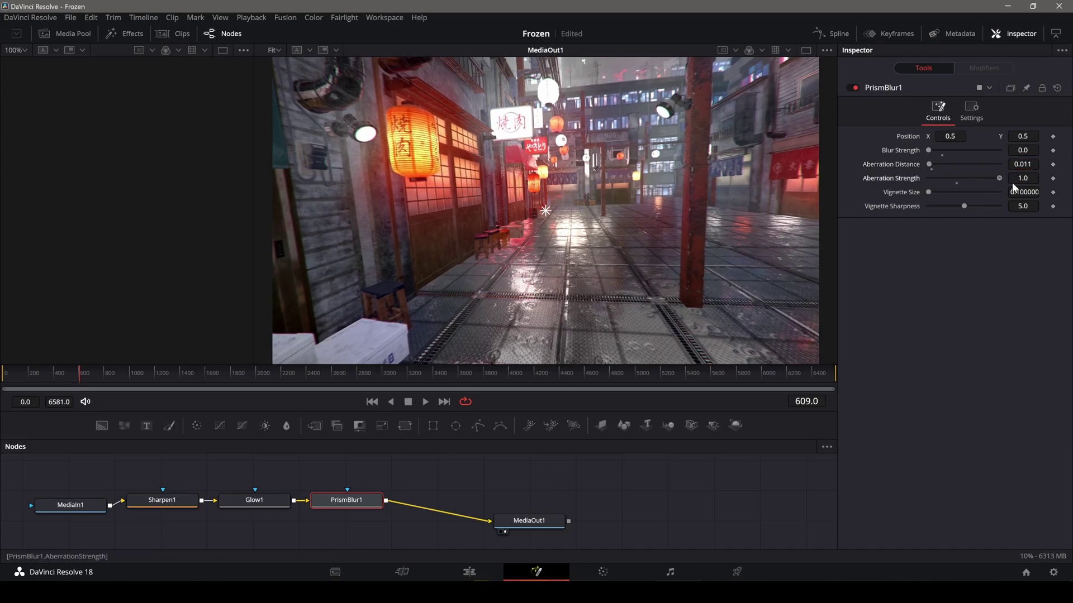
mouse_move(962, 211)
mouse_down()
mouse_move(931, 215)
mouse_move(947, 223)
mouse_up()
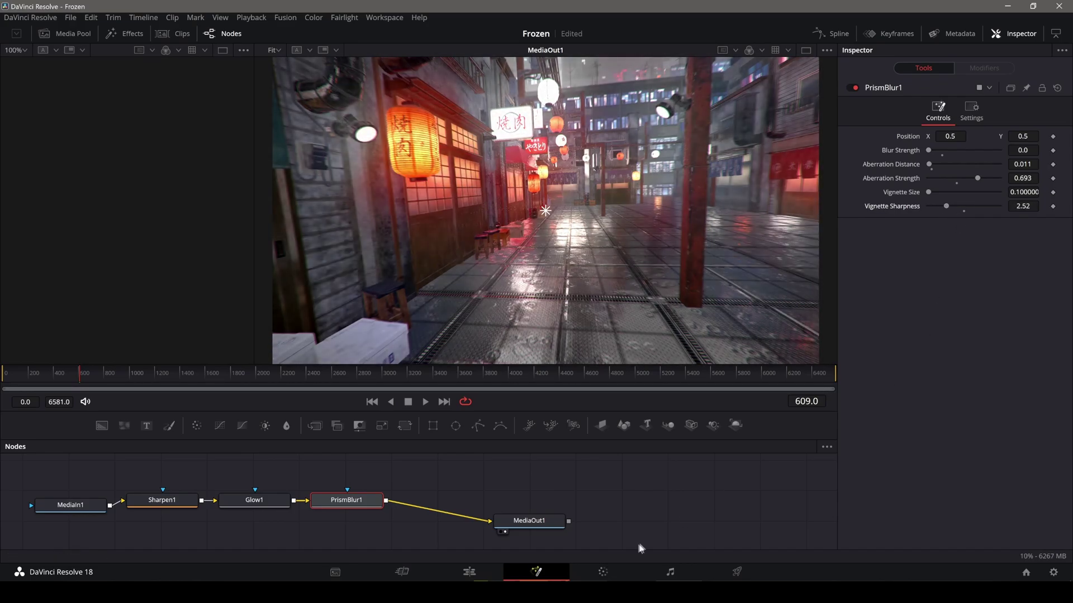
click(596, 570)
Cool the shadows and highlights toward blue and lift the curve's black point
drag(152, 476, 155, 476)
drag(50, 478, 54, 471)
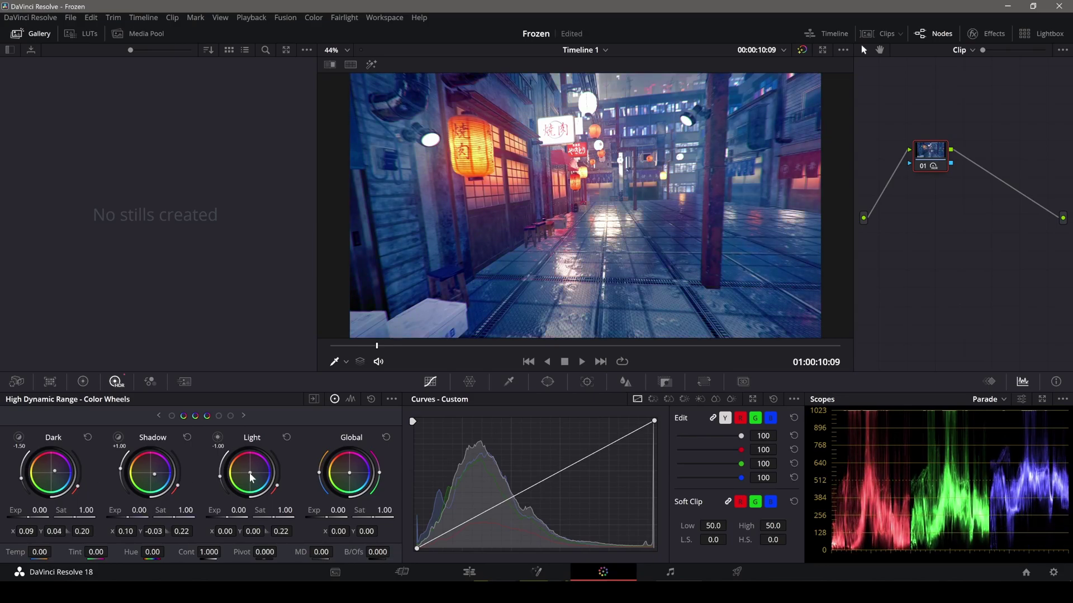
drag(249, 472, 249, 473)
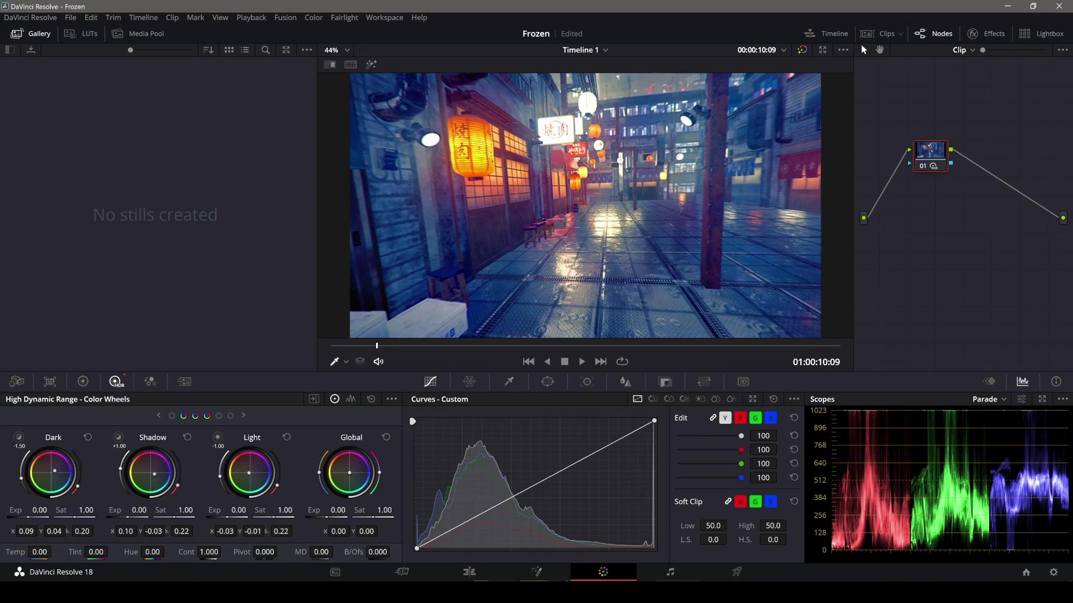
drag(161, 479, 163, 478)
drag(417, 548, 434, 548)
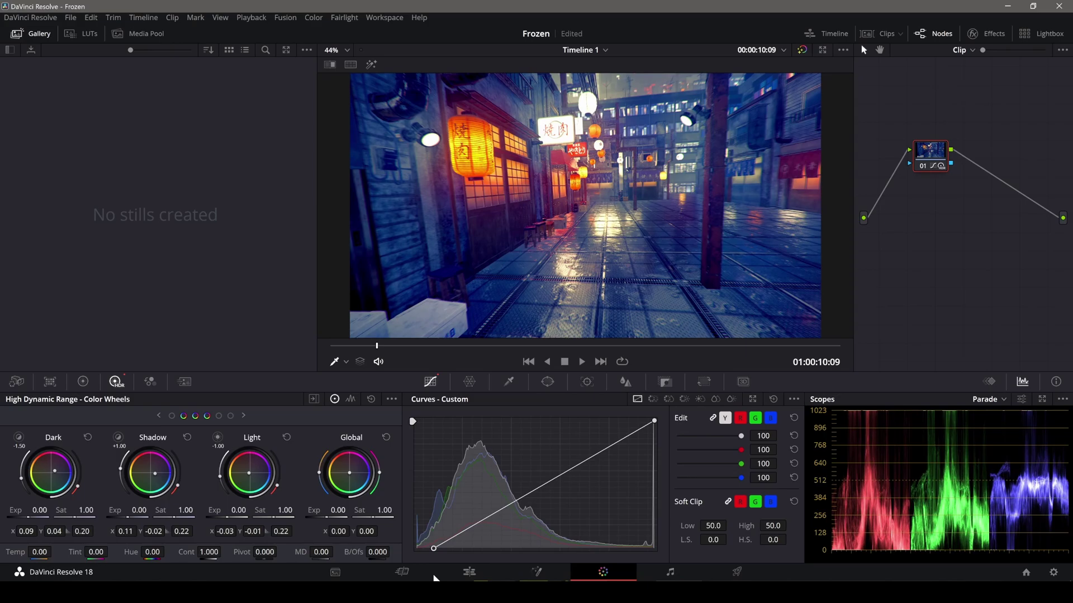
Back on the primary wheels, toggle the grade bypass off and on to compare
click(82, 381)
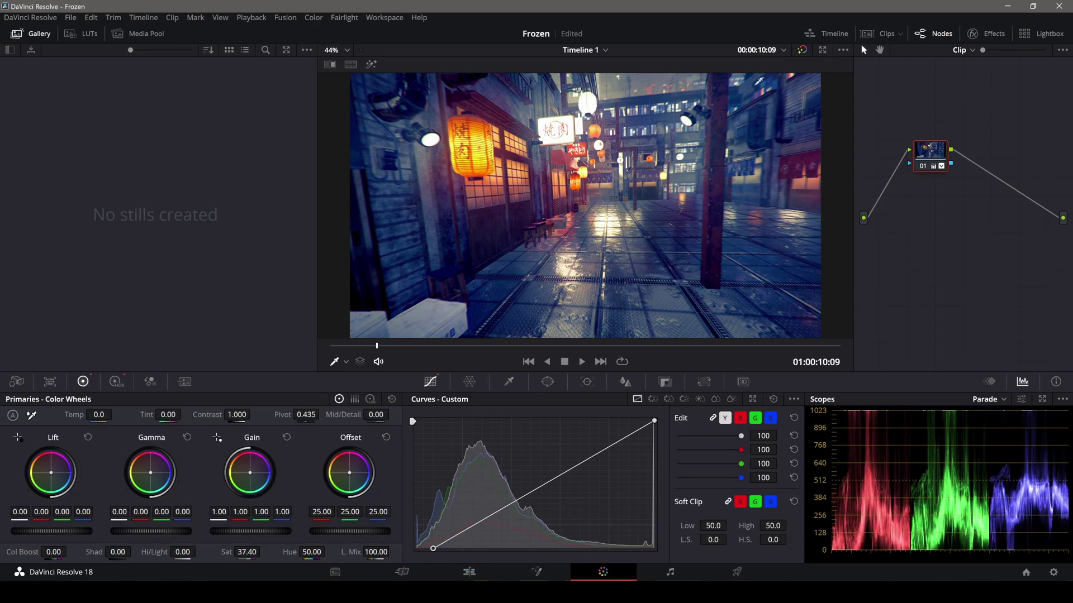
click(801, 50)
click(801, 51)
click(801, 51)
click(801, 50)
click(801, 50)
click(802, 50)
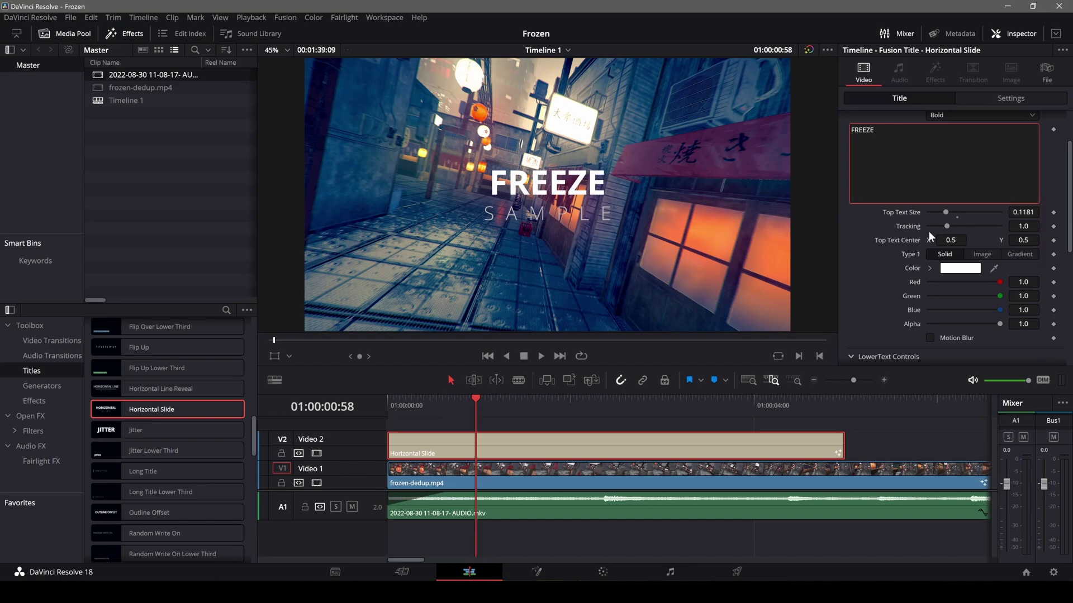
Paste the creator credit into the title's lower text and set its font to Microsoft YaHei
scroll(950, 223, down, 5)
text(By オーゼンOzen)
click(981, 271)
scroll(965, 302, up, 1)
click(965, 302)
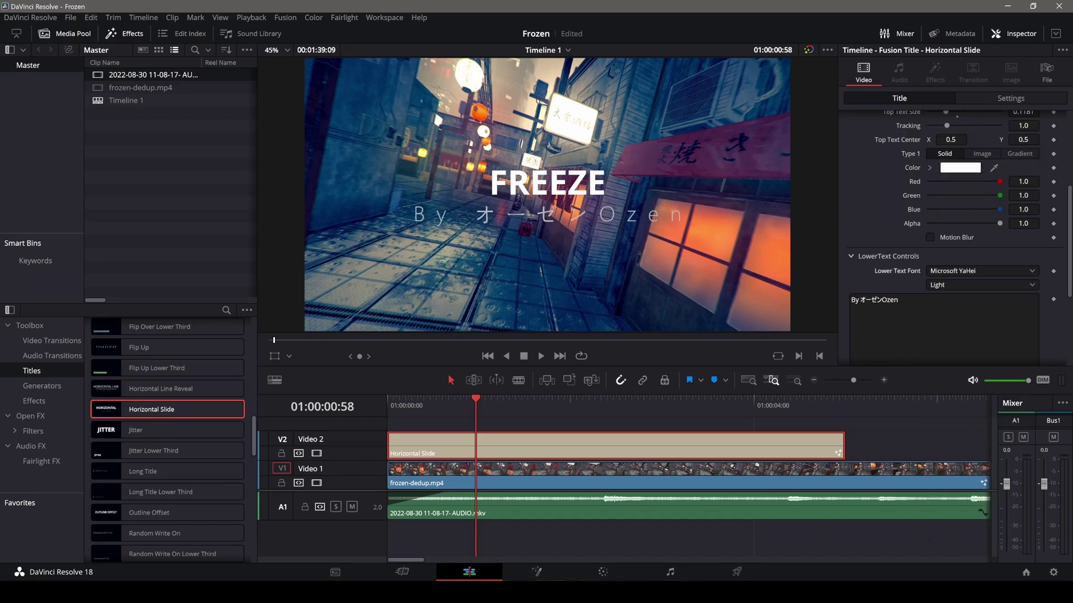
scroll(965, 302, down, 1)
drag(944, 288, 937, 284)
scroll(950, 223, up, 5)
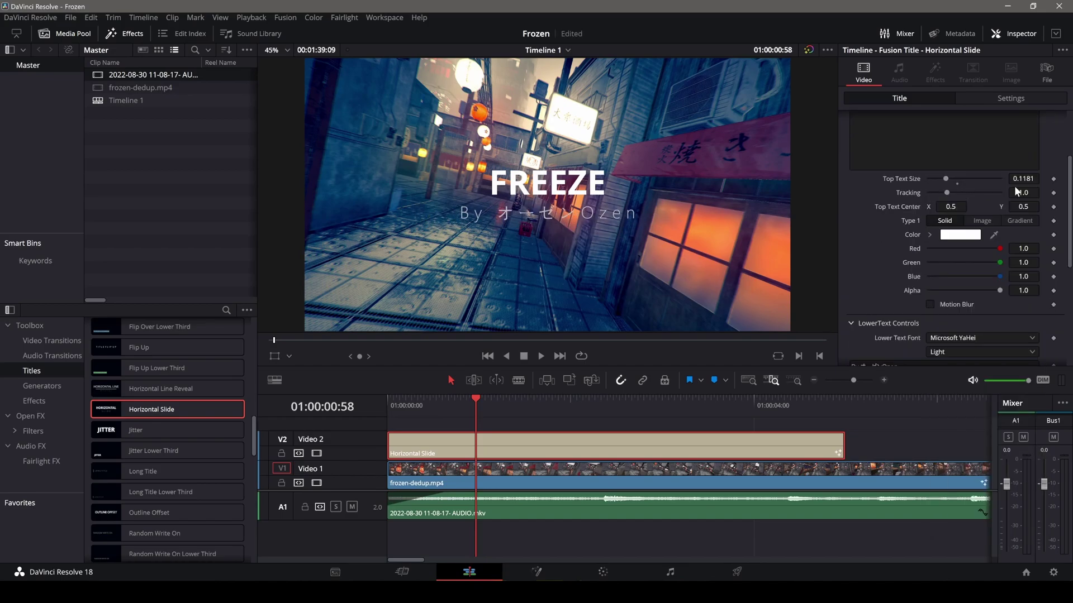
drag(947, 178, 951, 179)
Shorten the FREEZE title clip on V2 and move to the Deliver page
click(515, 398)
drag(843, 447, 665, 412)
key(shift+8)
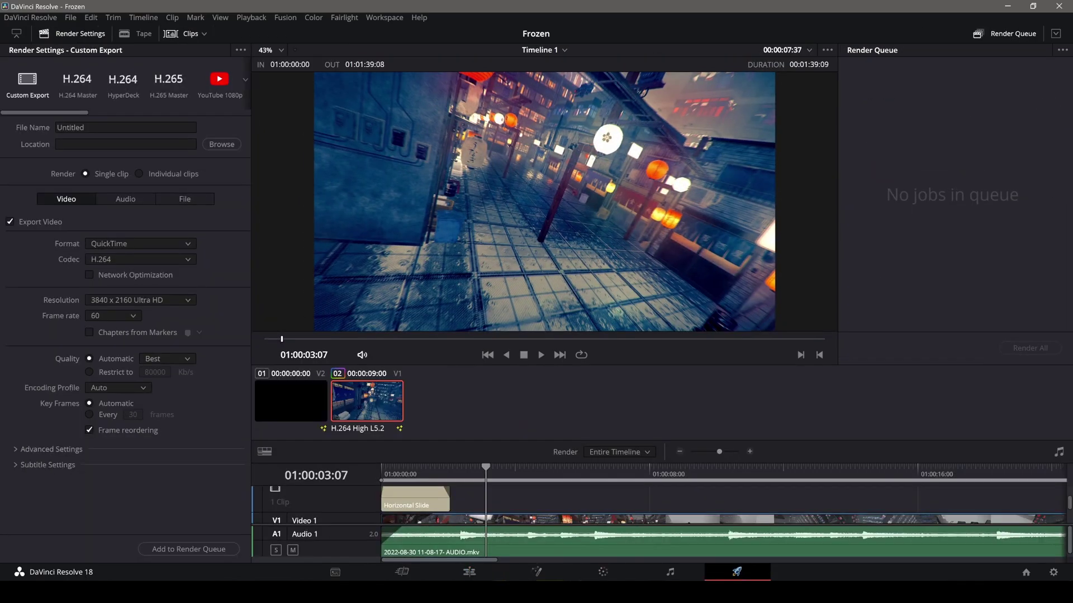